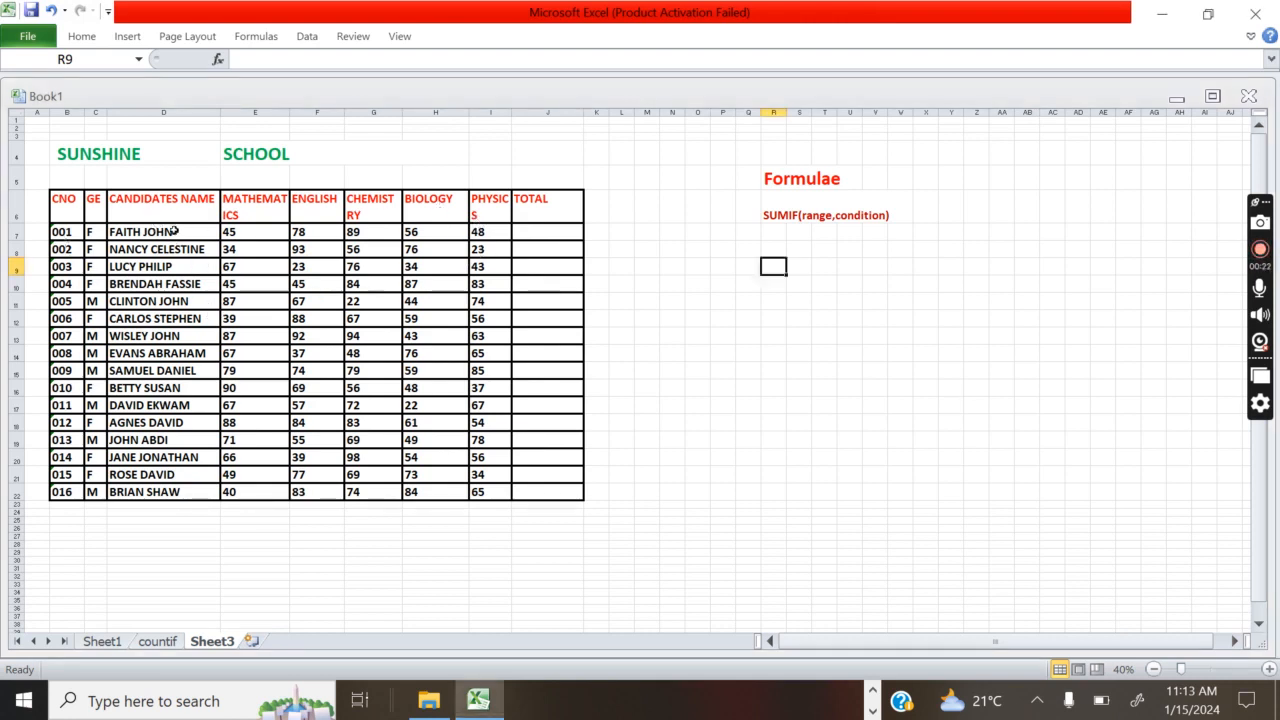
Total the first candidate's five subject marks in J7 with the formula =SUM(E7:I7).
click(531, 237)
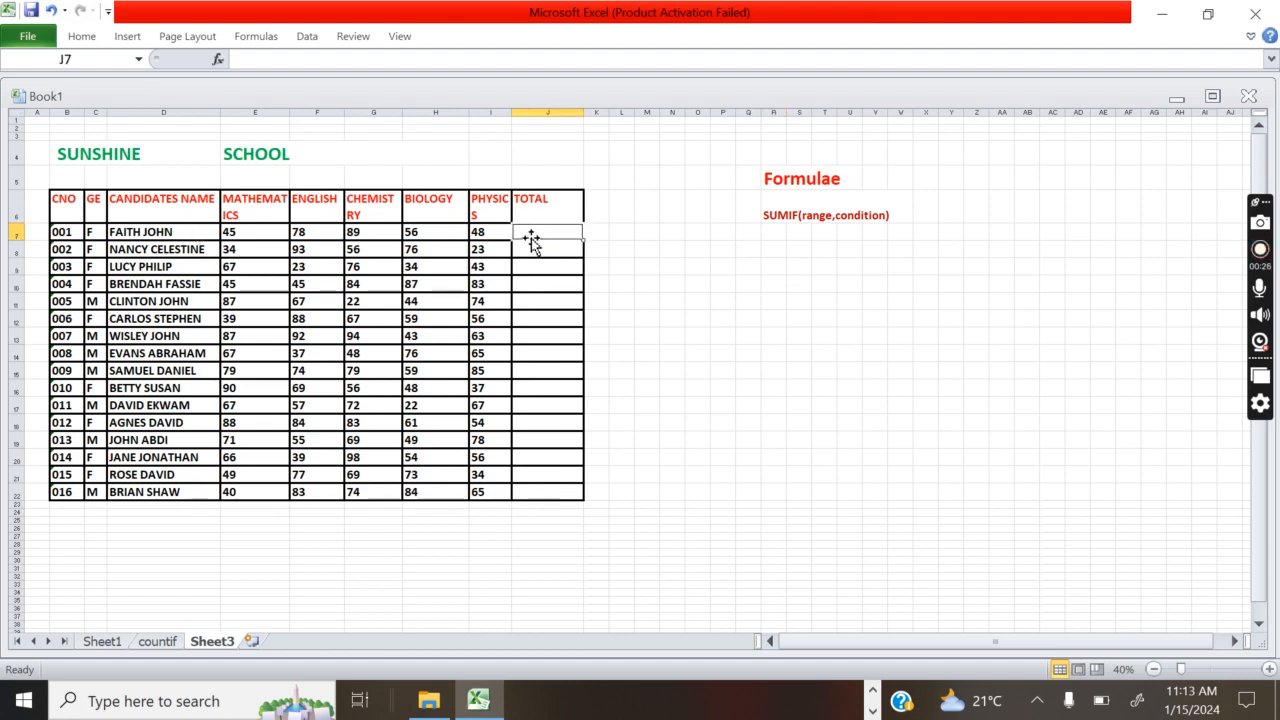
text(=)
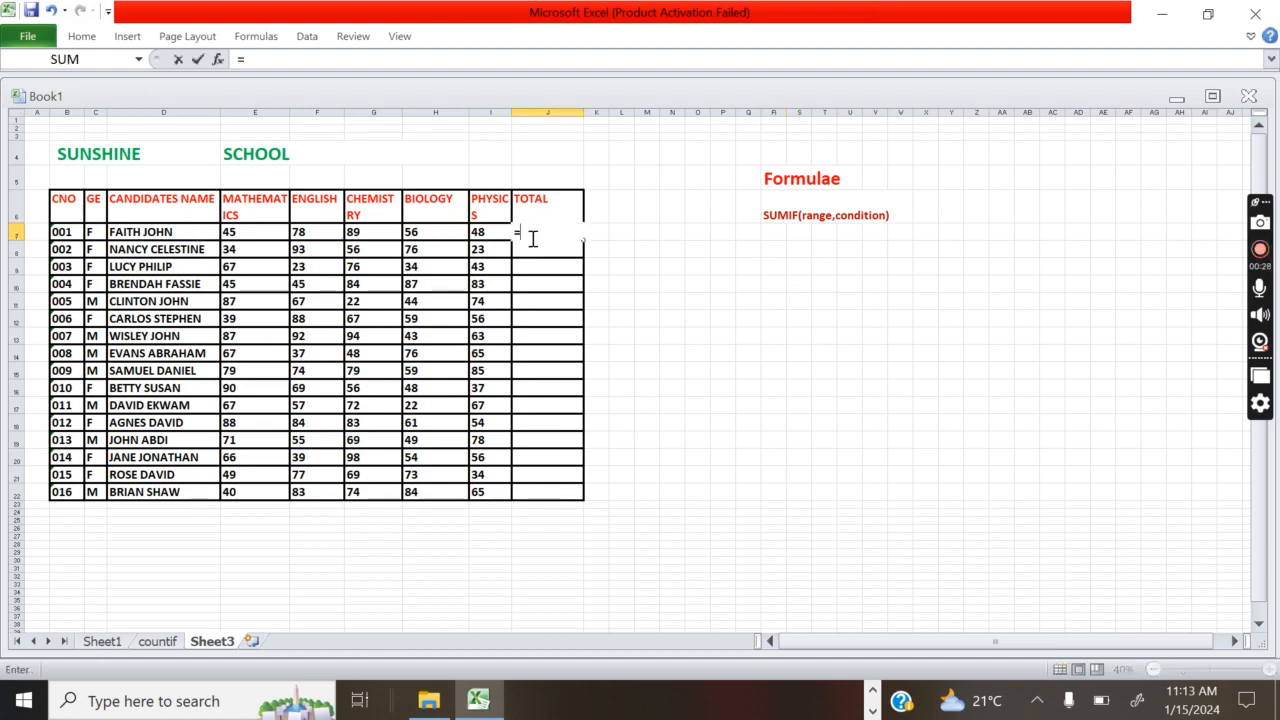
text(sum)
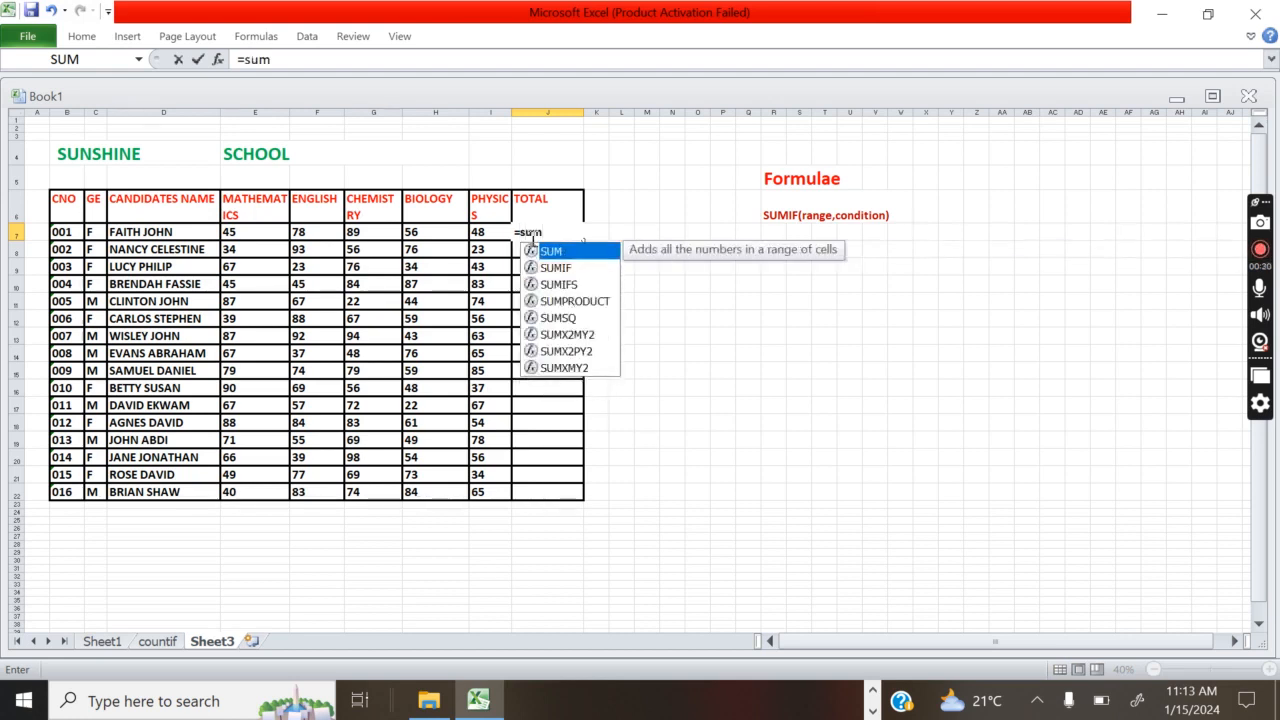
text(()
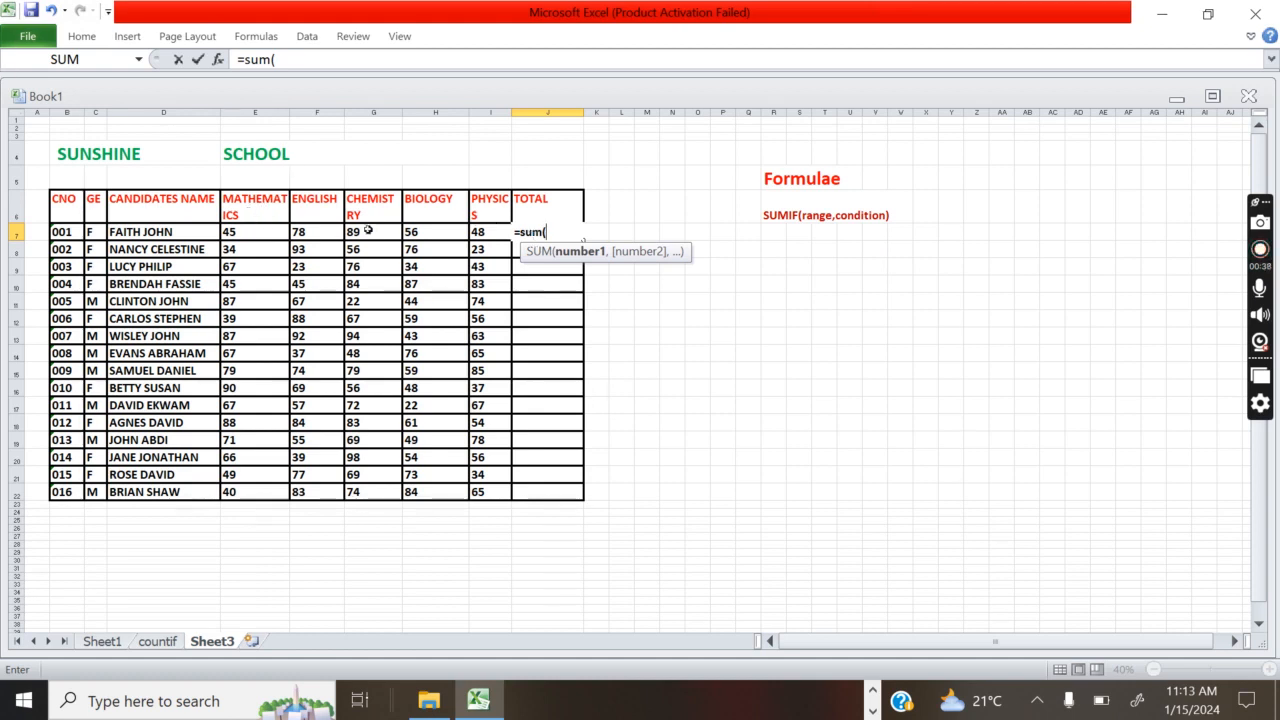
text(e)
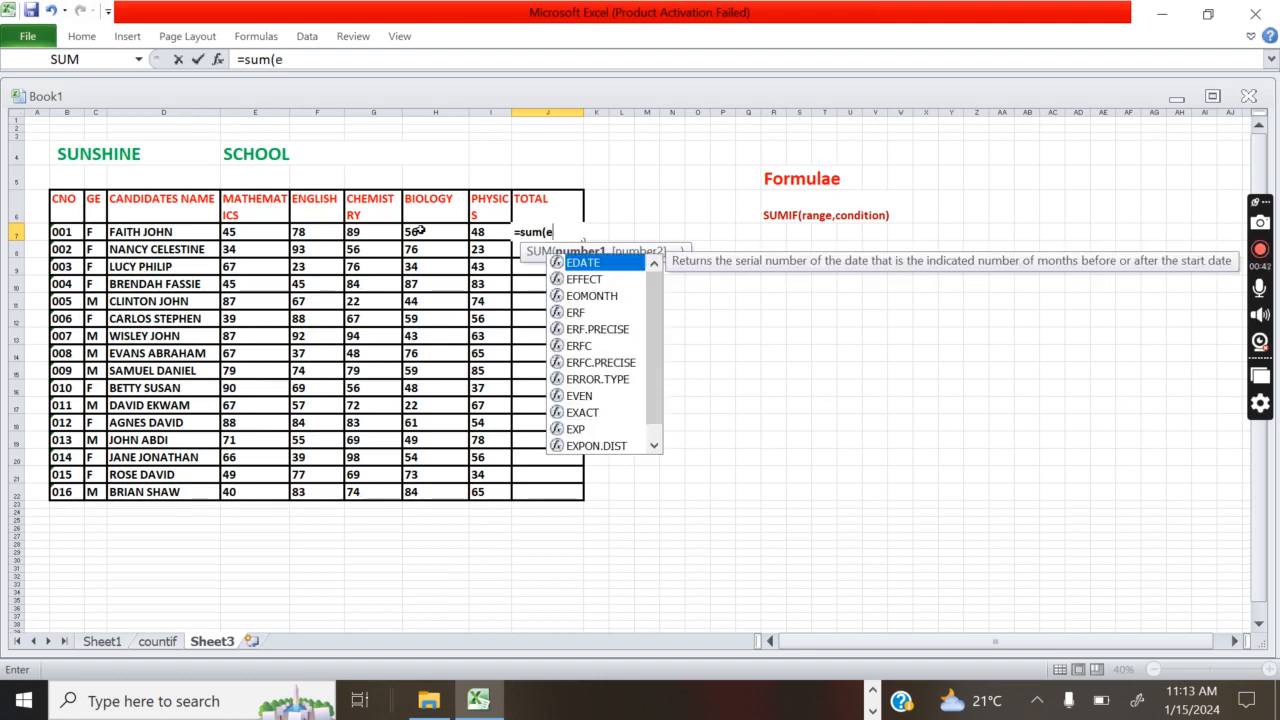
text(7:)
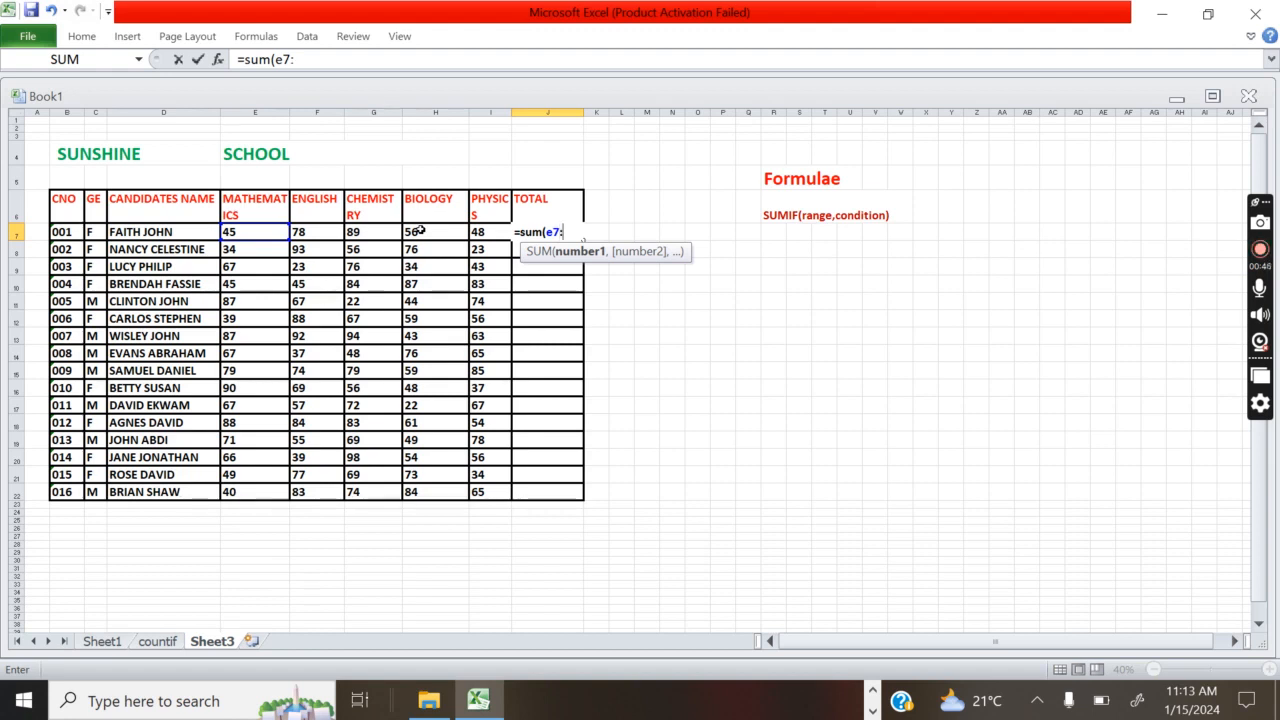
text(i)
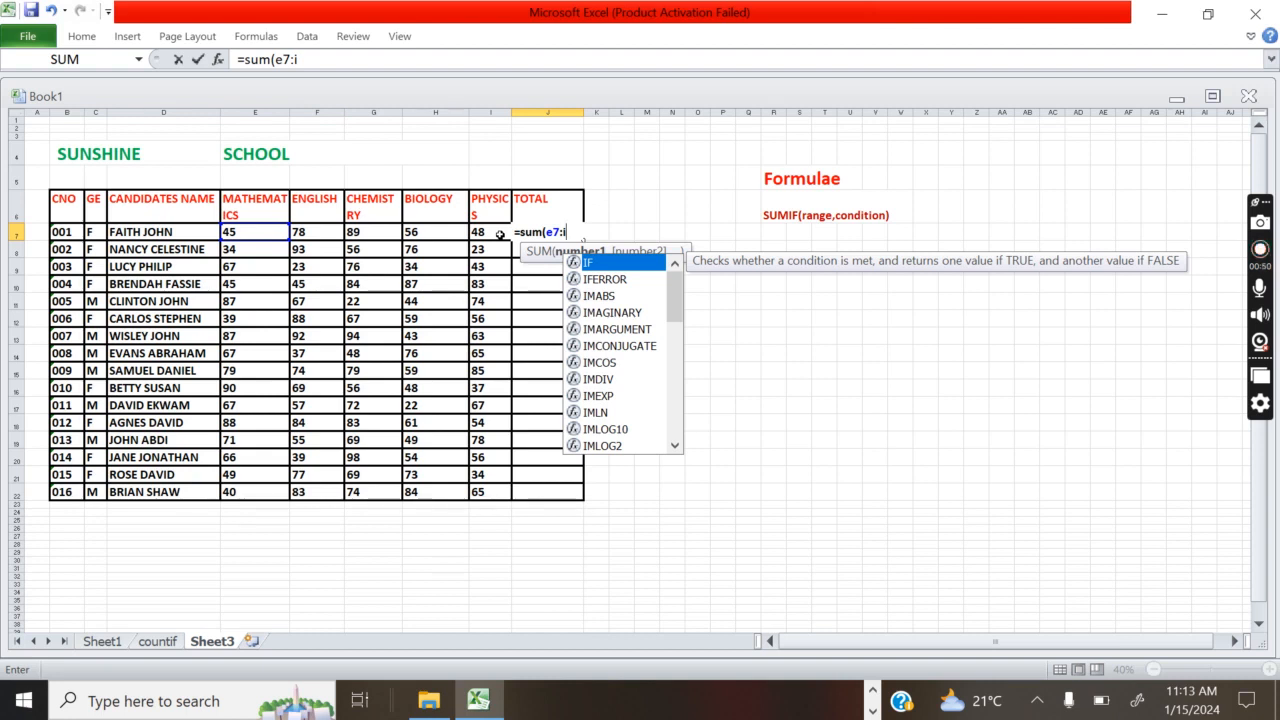
text(7)
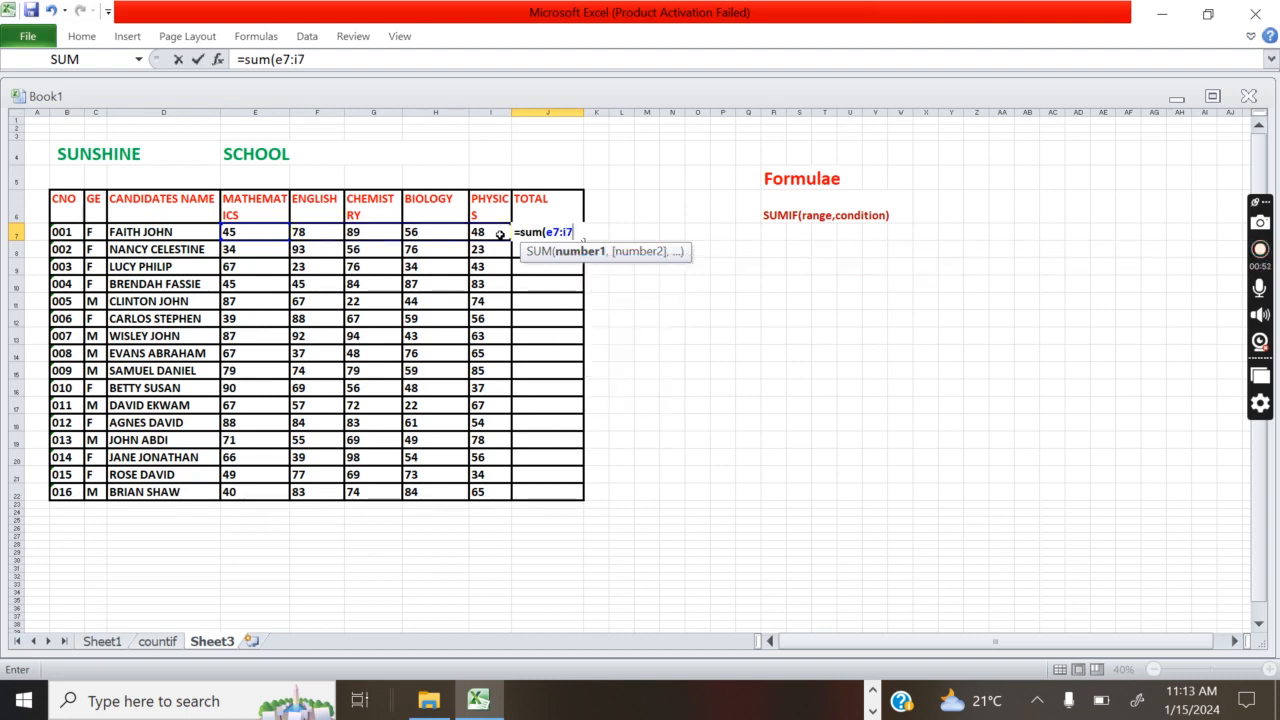
key(Up)
text())
click(696, 335)
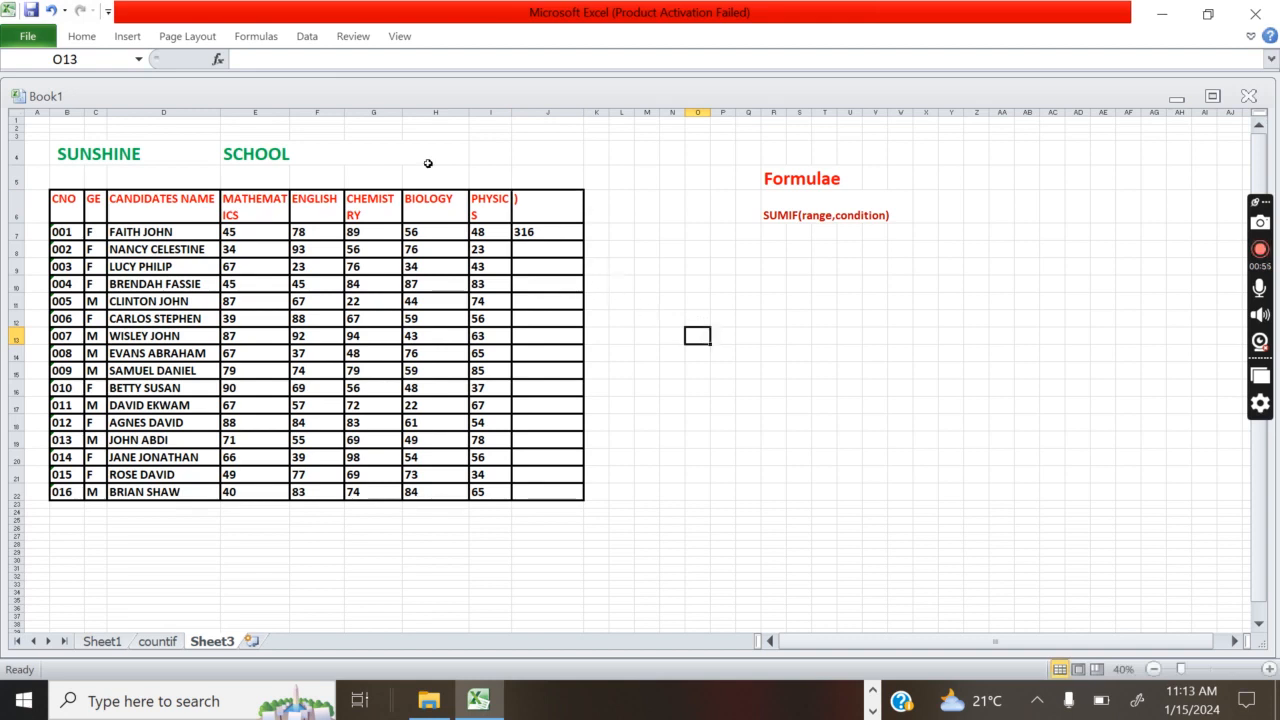
click(50, 10)
click(697, 283)
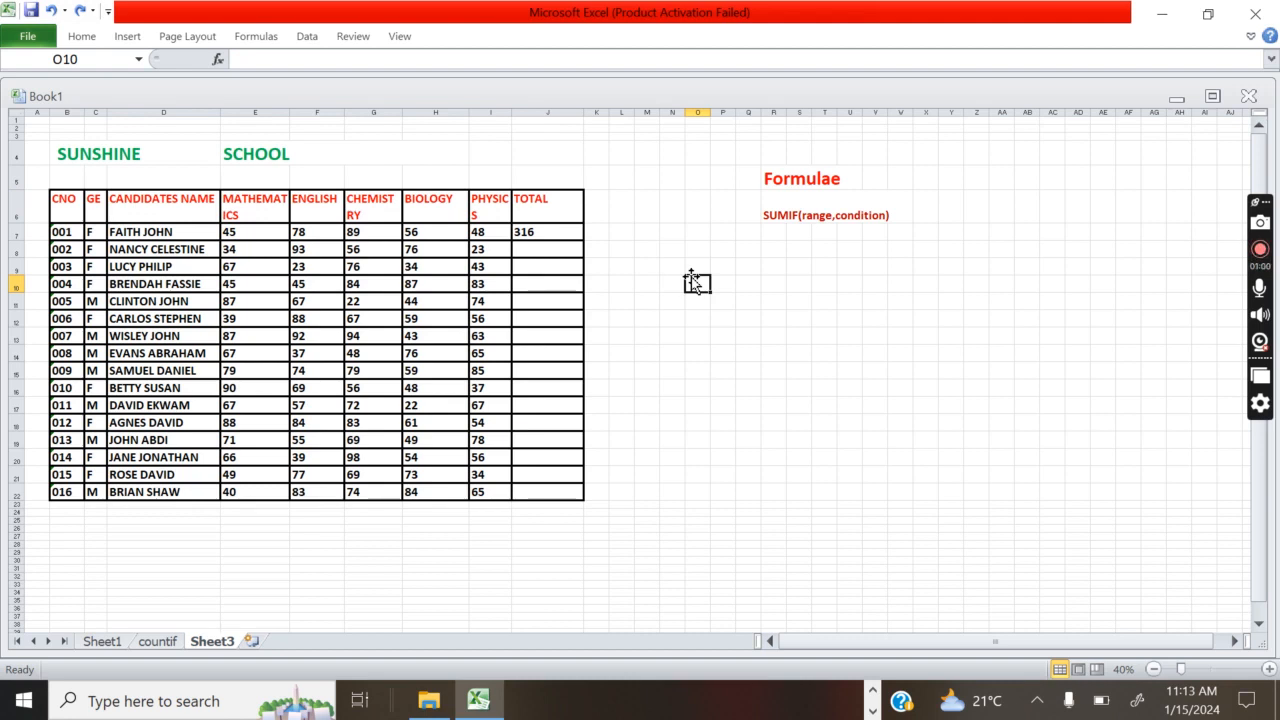
Fill the total formula from J7 down through J22, and select the Physics marks in I7:I22.
click(535, 232)
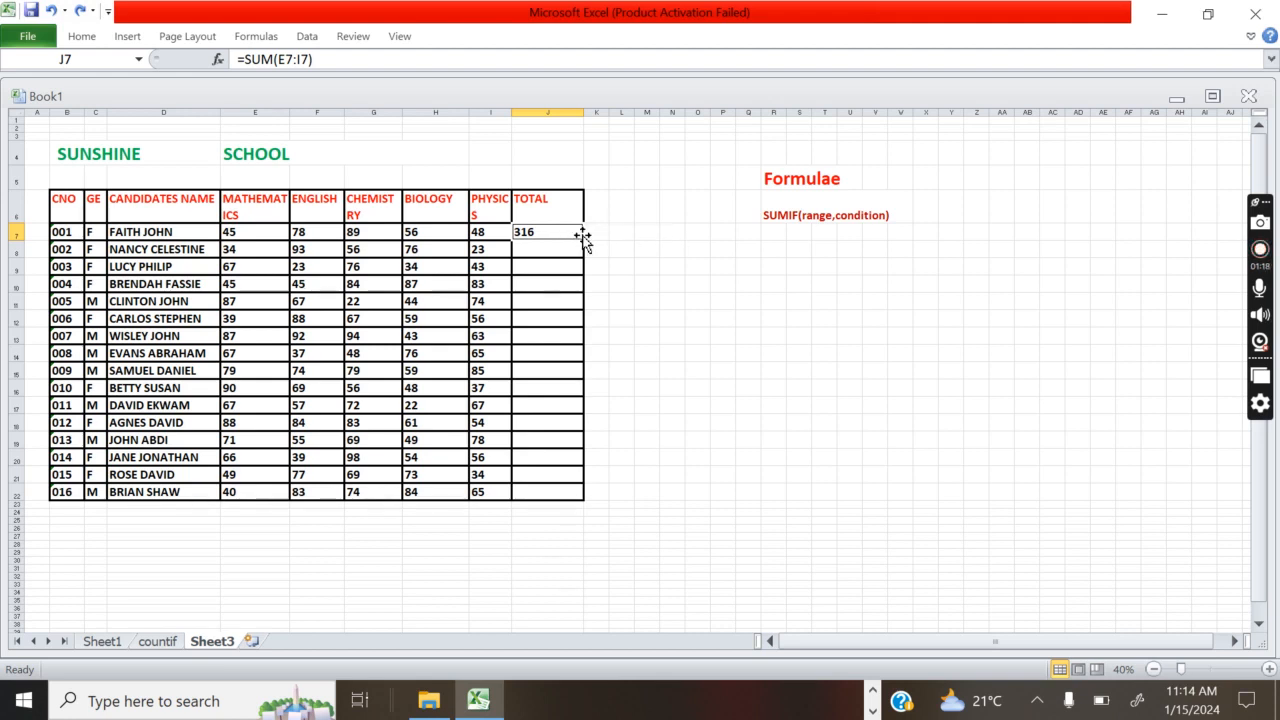
drag(584, 240, 585, 505)
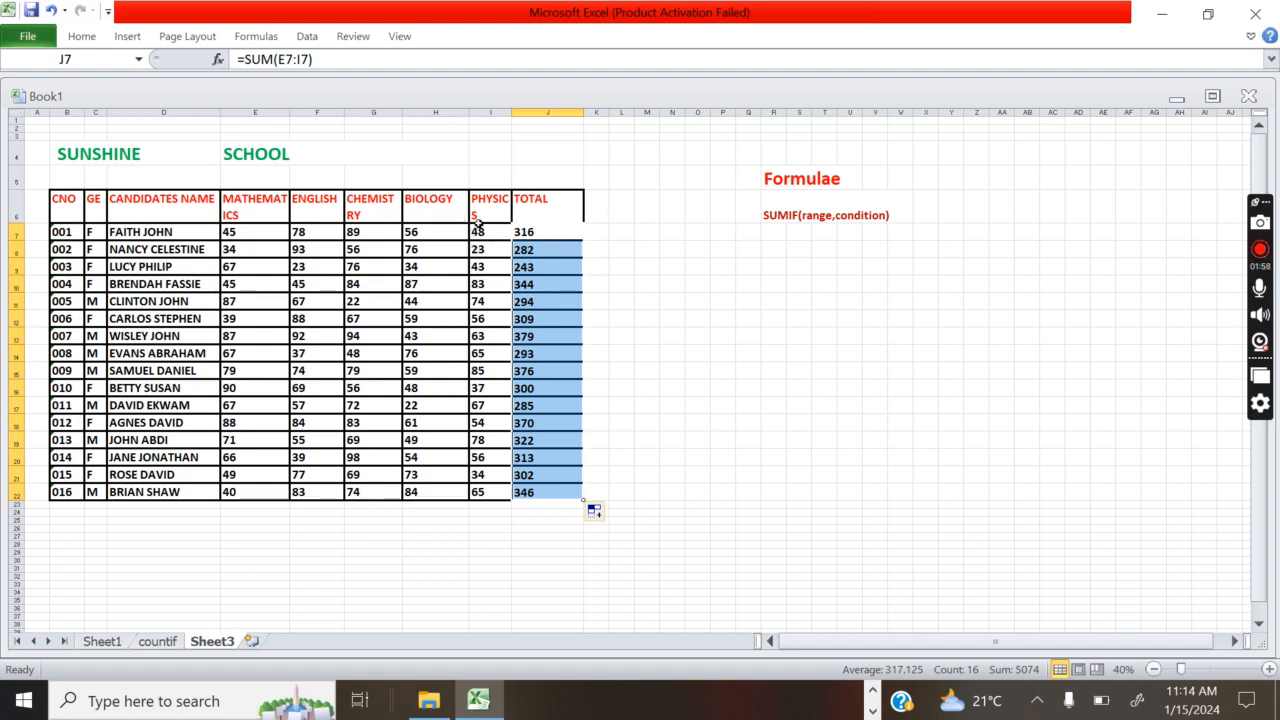
drag(478, 230, 487, 493)
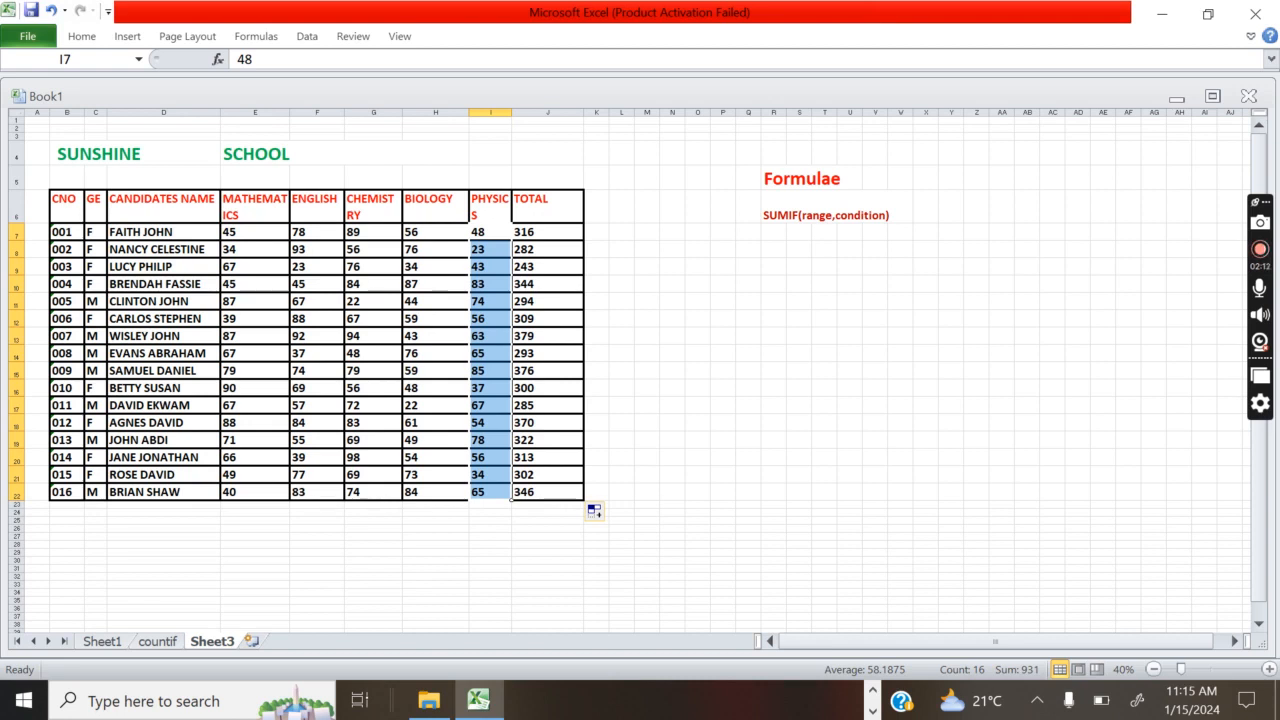
Set the font size of the whole of row 23, directly below the marks table, to 26.
click(16, 504)
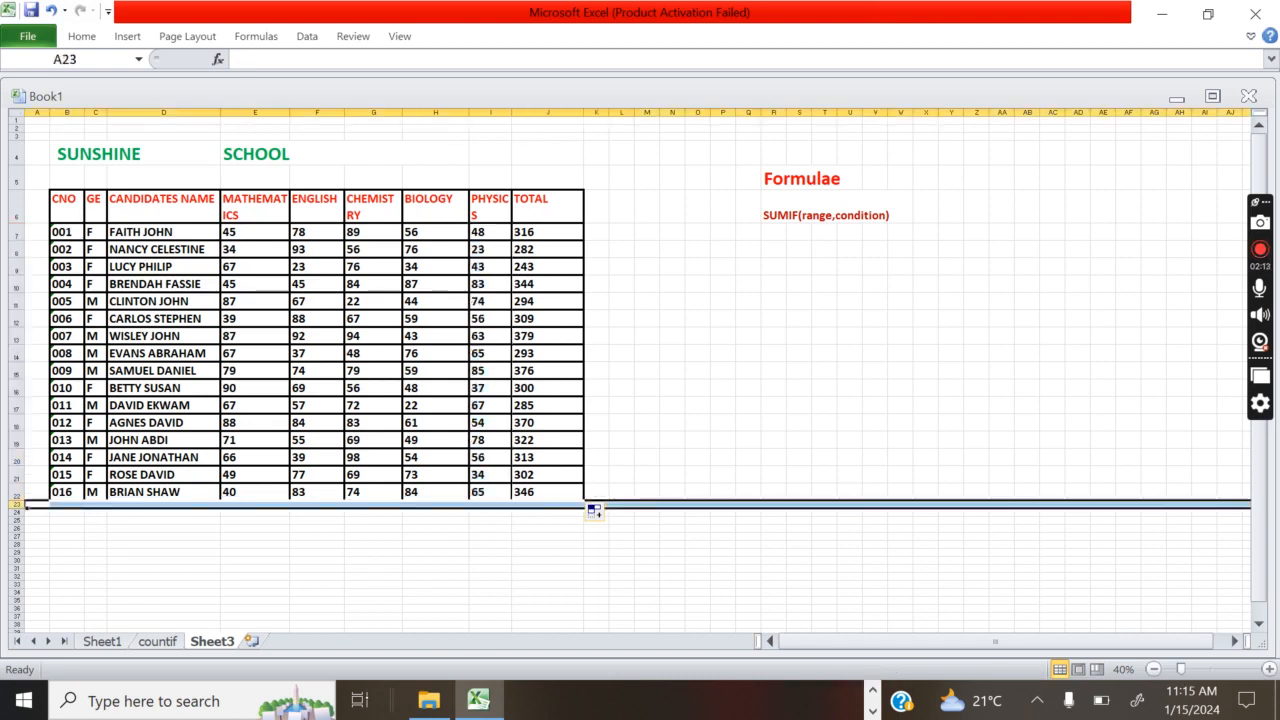
click(85, 37)
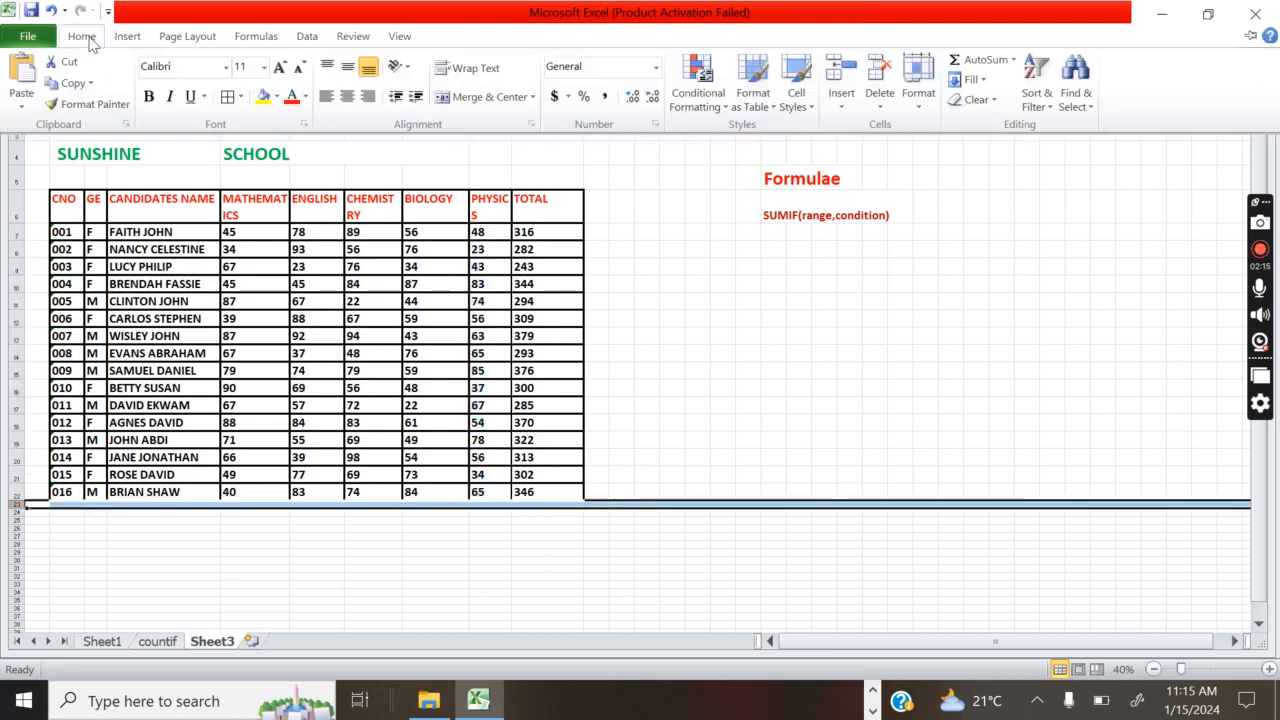
click(264, 67)
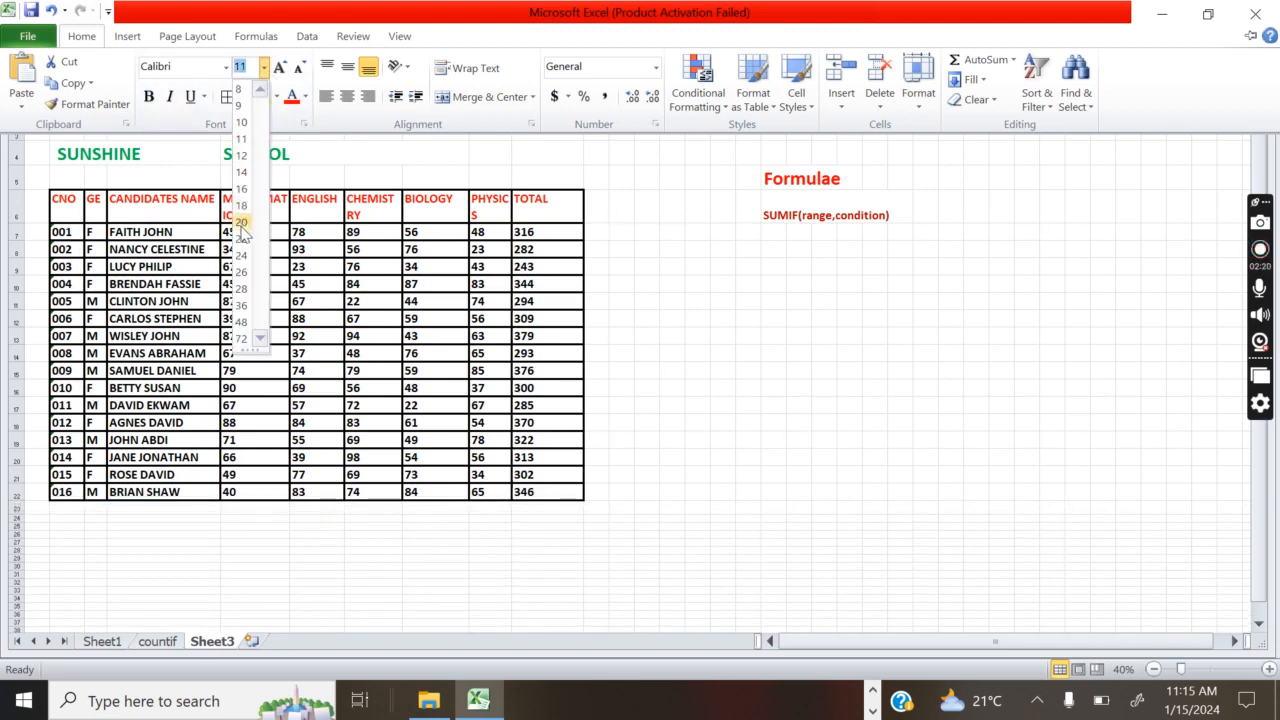
click(243, 273)
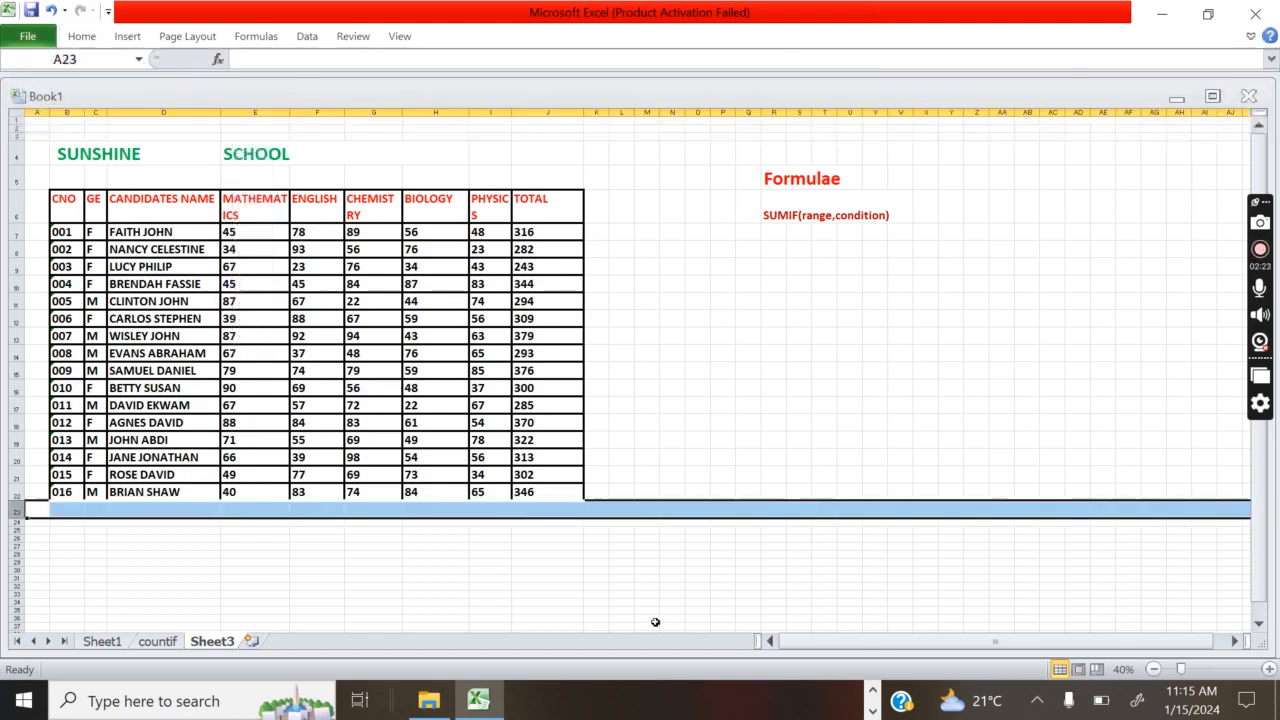
Start a SUMIF formula in I23, directly below the Physics marks.
click(483, 508)
text(=)
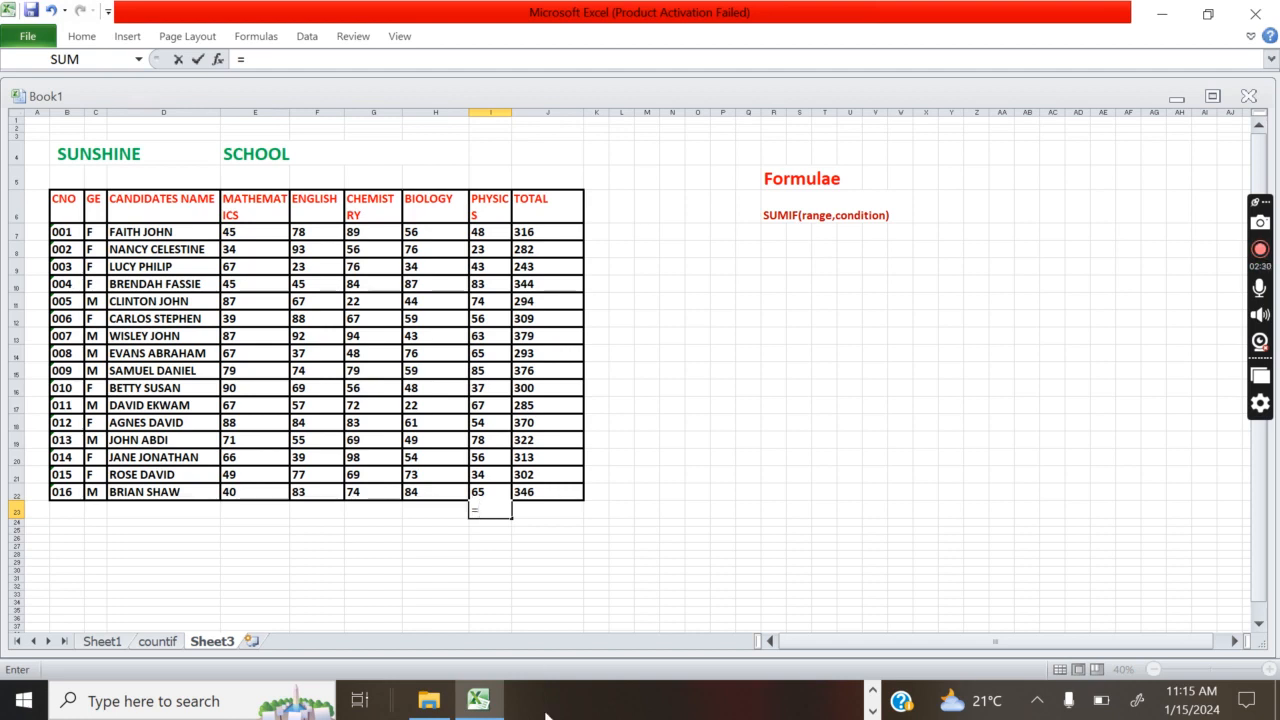
text(sum)
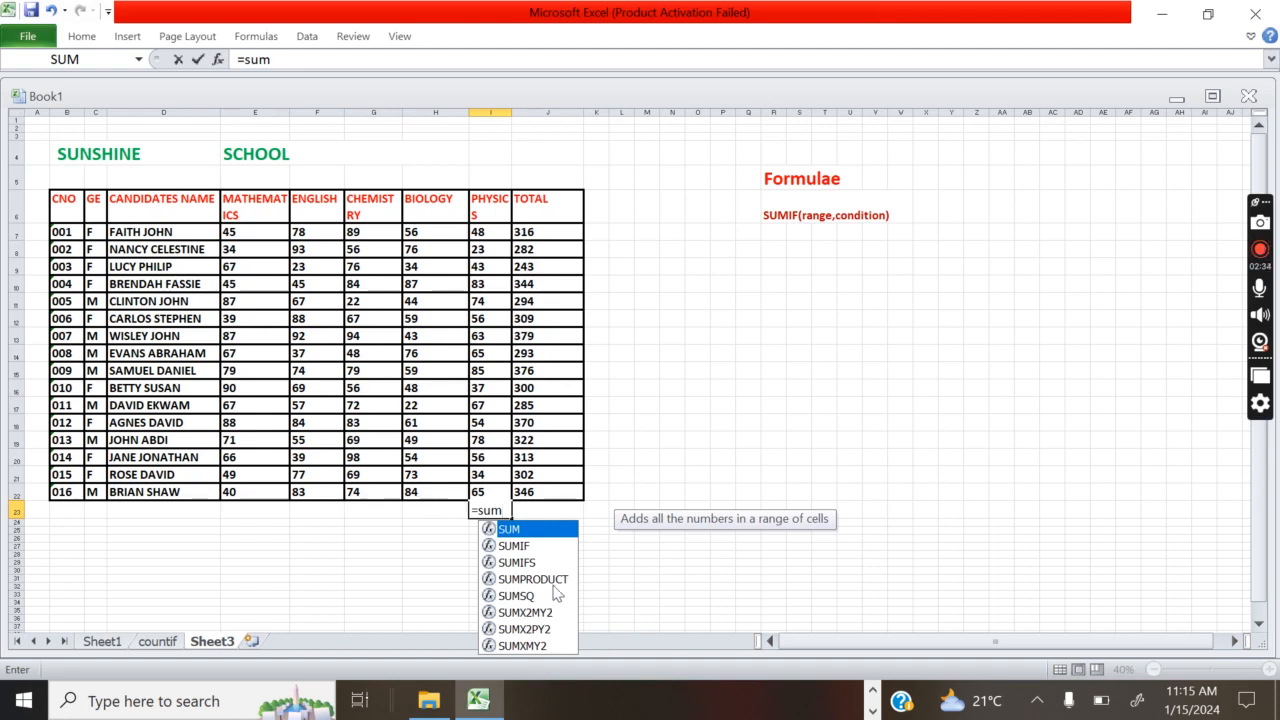
click(530, 546)
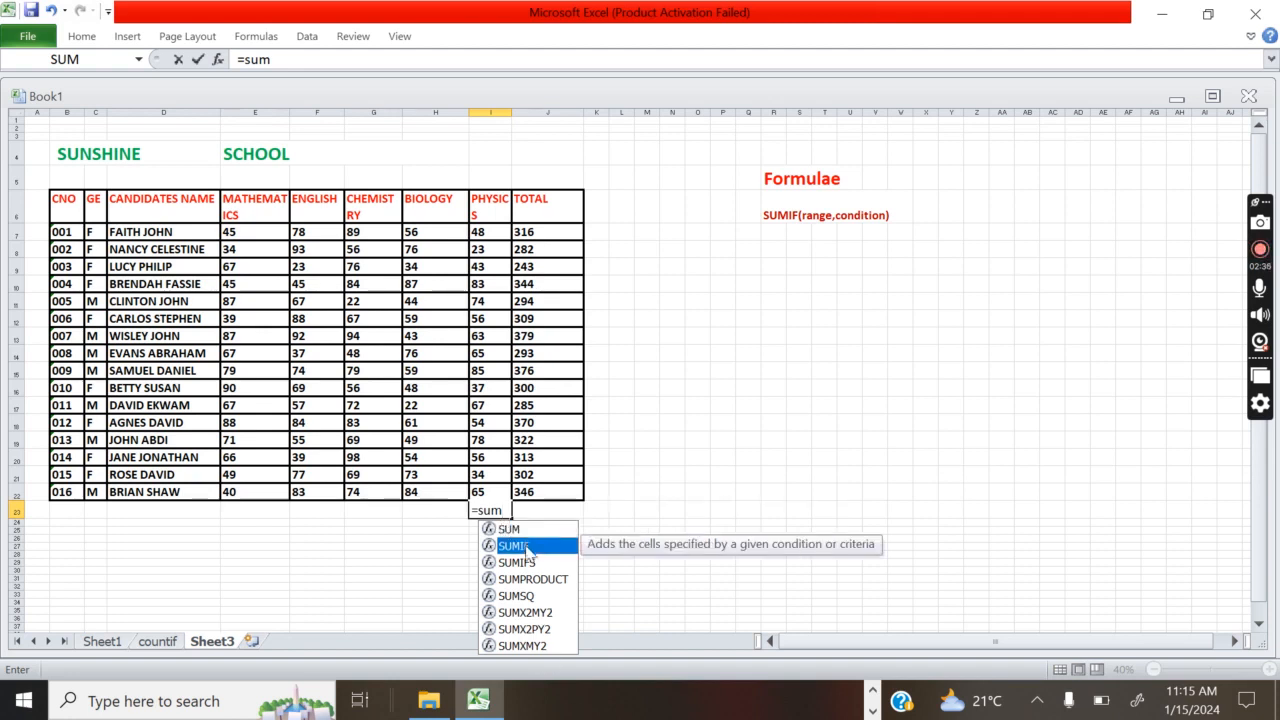
click(504, 508)
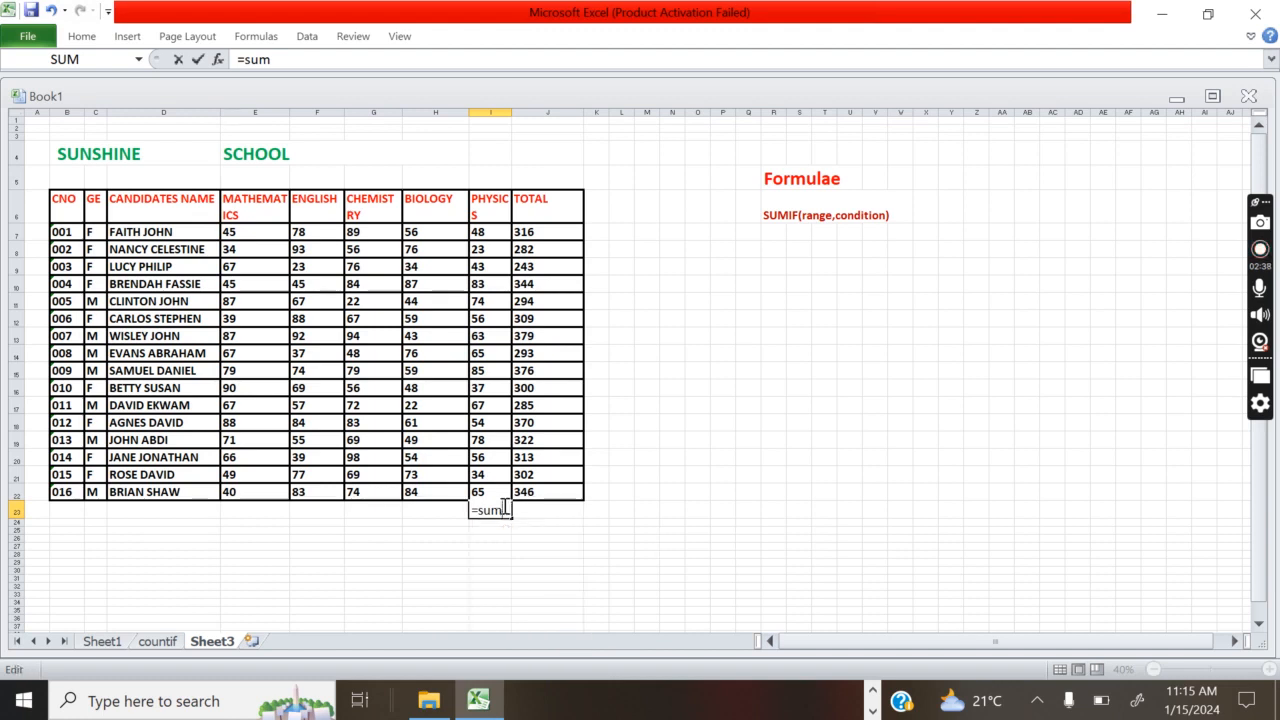
text(if)
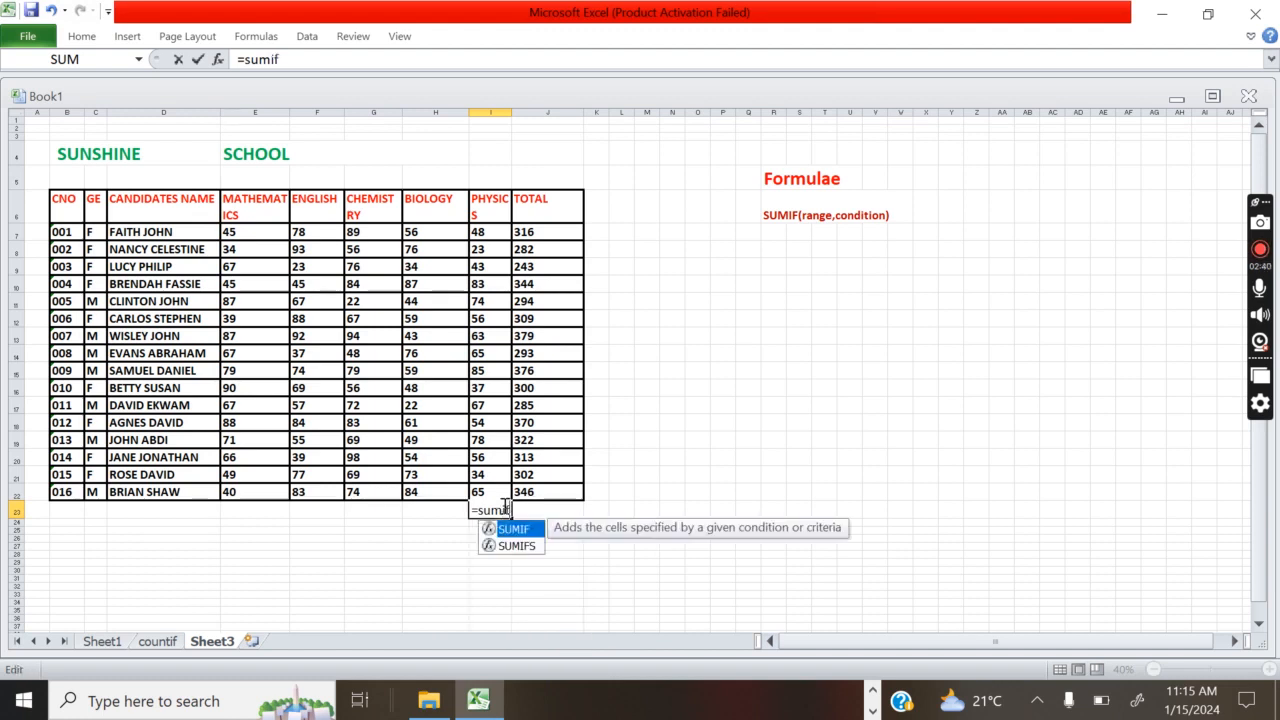
text(()
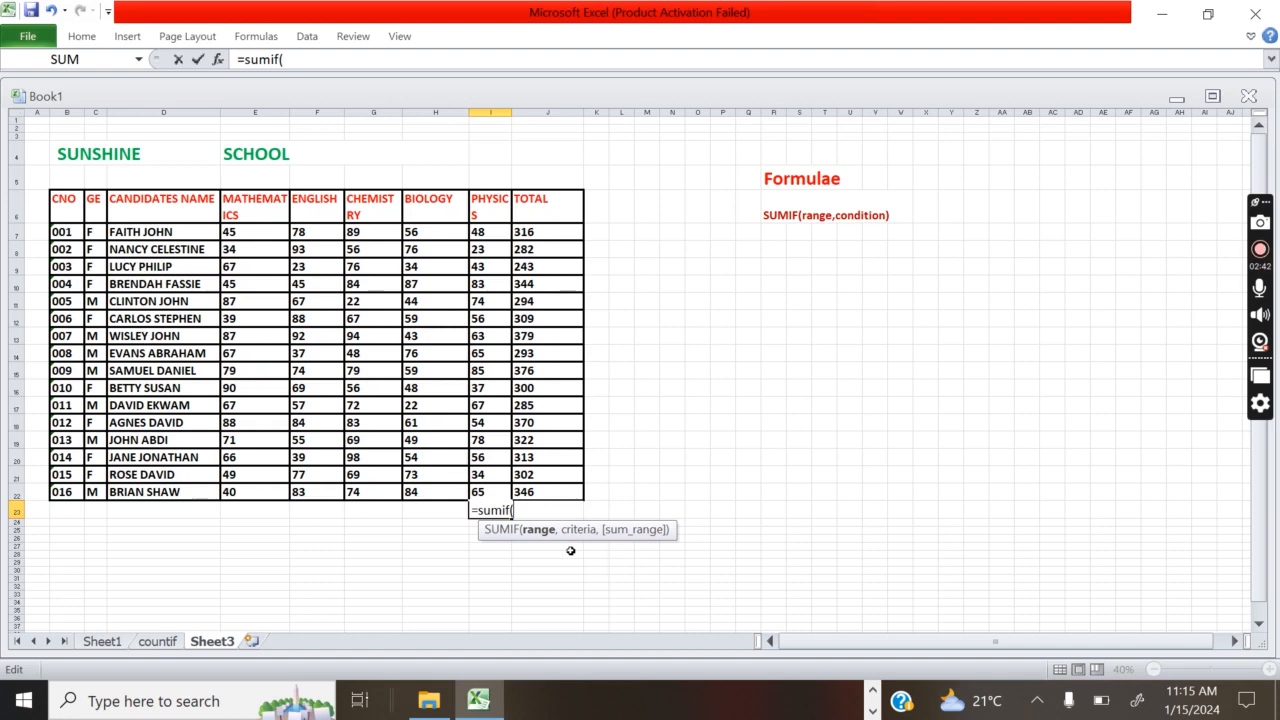
click(504, 531)
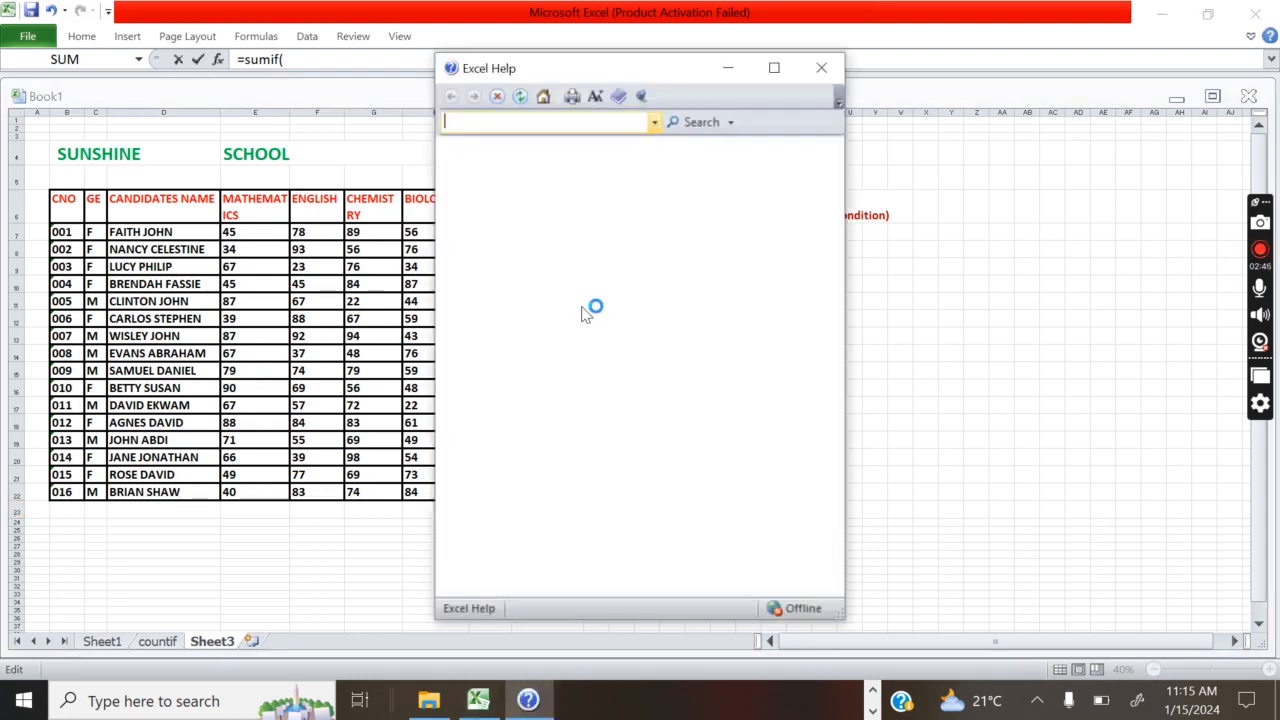
click(821, 67)
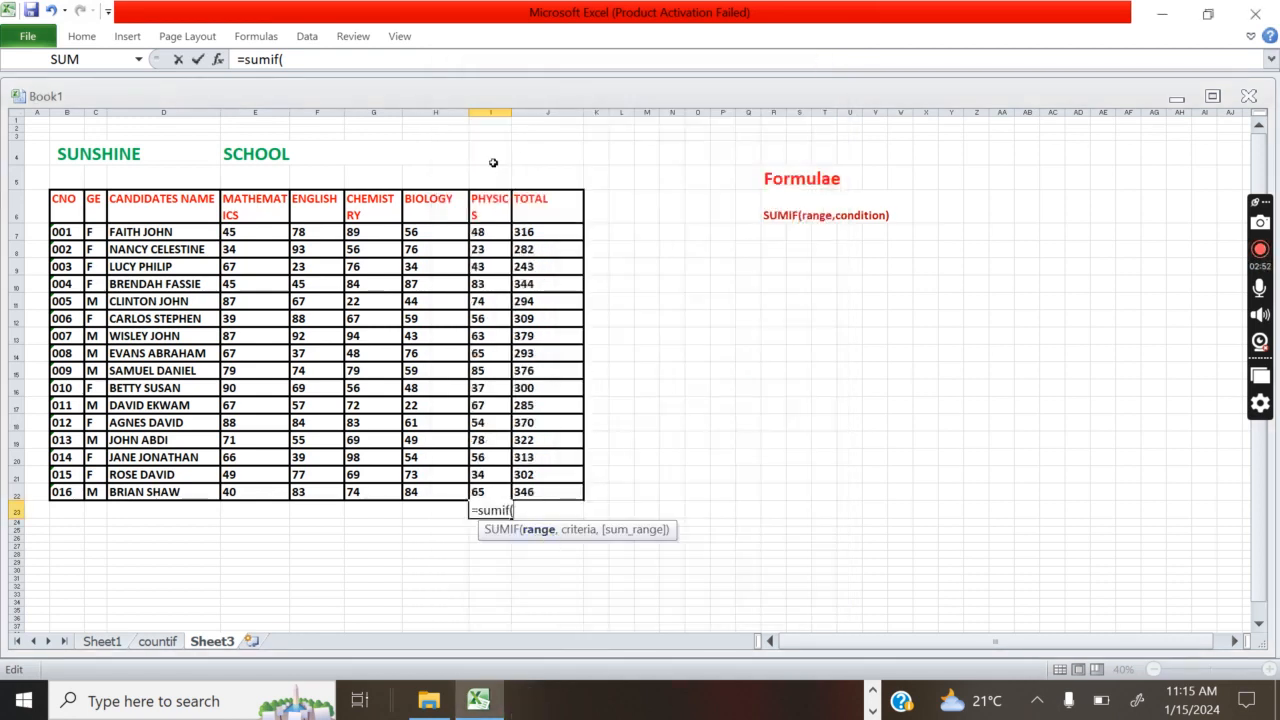
Complete the SUMIF formula in I23 with the range I7:I22 and the criterion ">50".
click(489, 232)
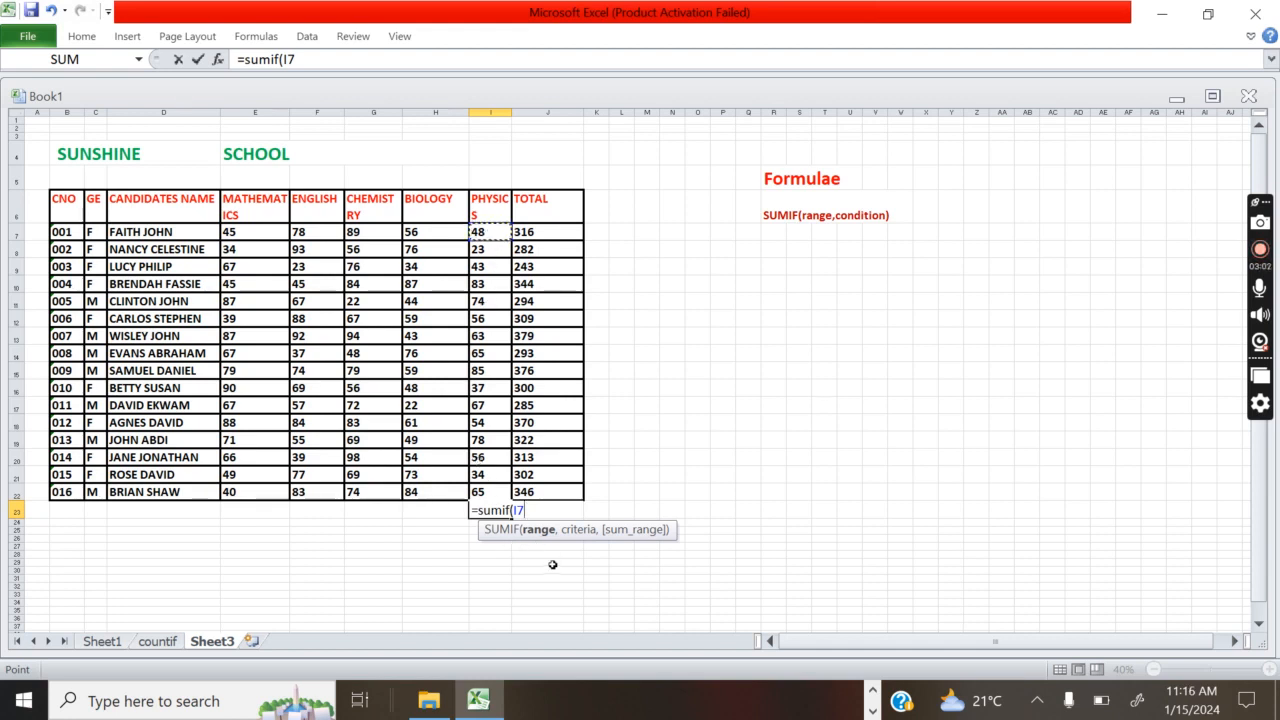
key(F8)
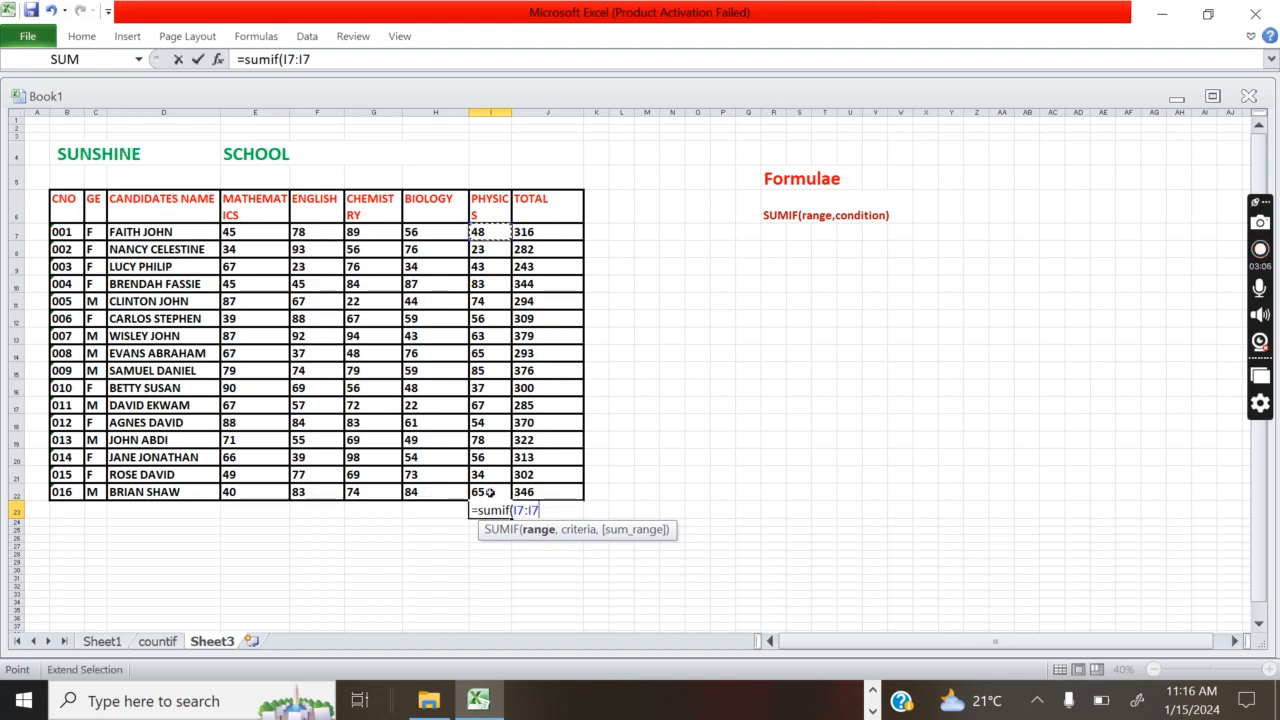
click(490, 491)
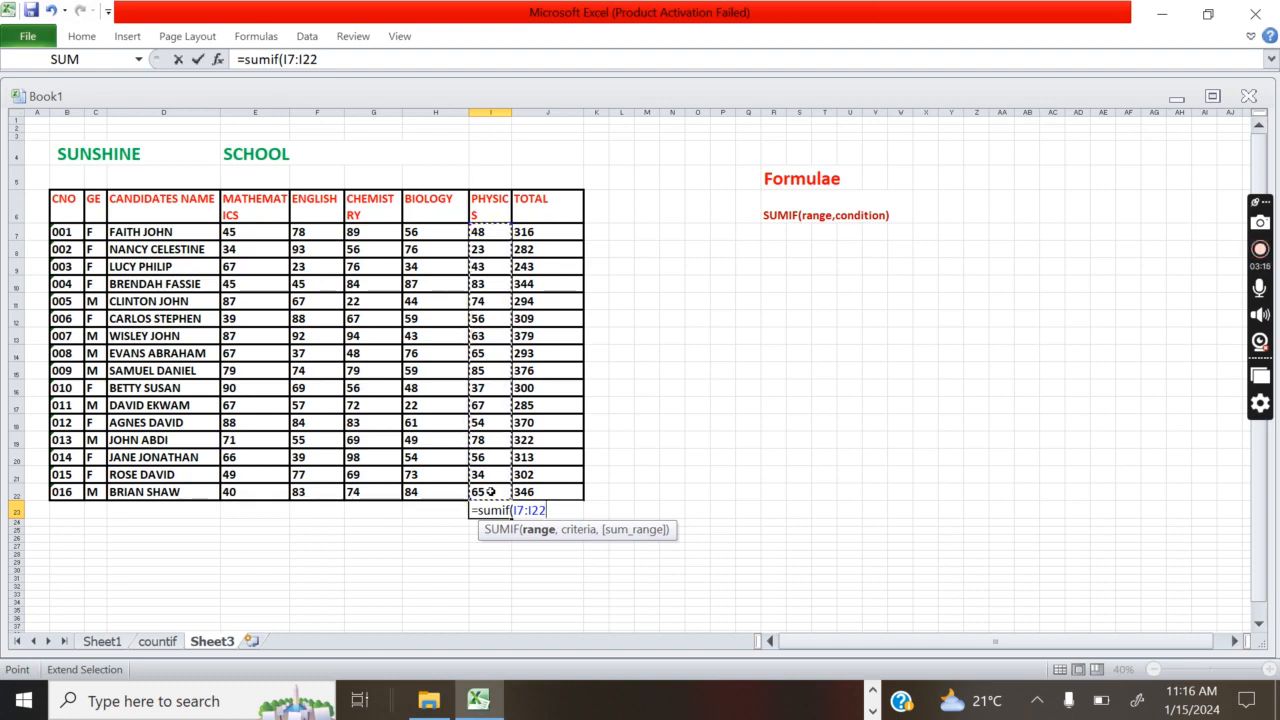
text(,)
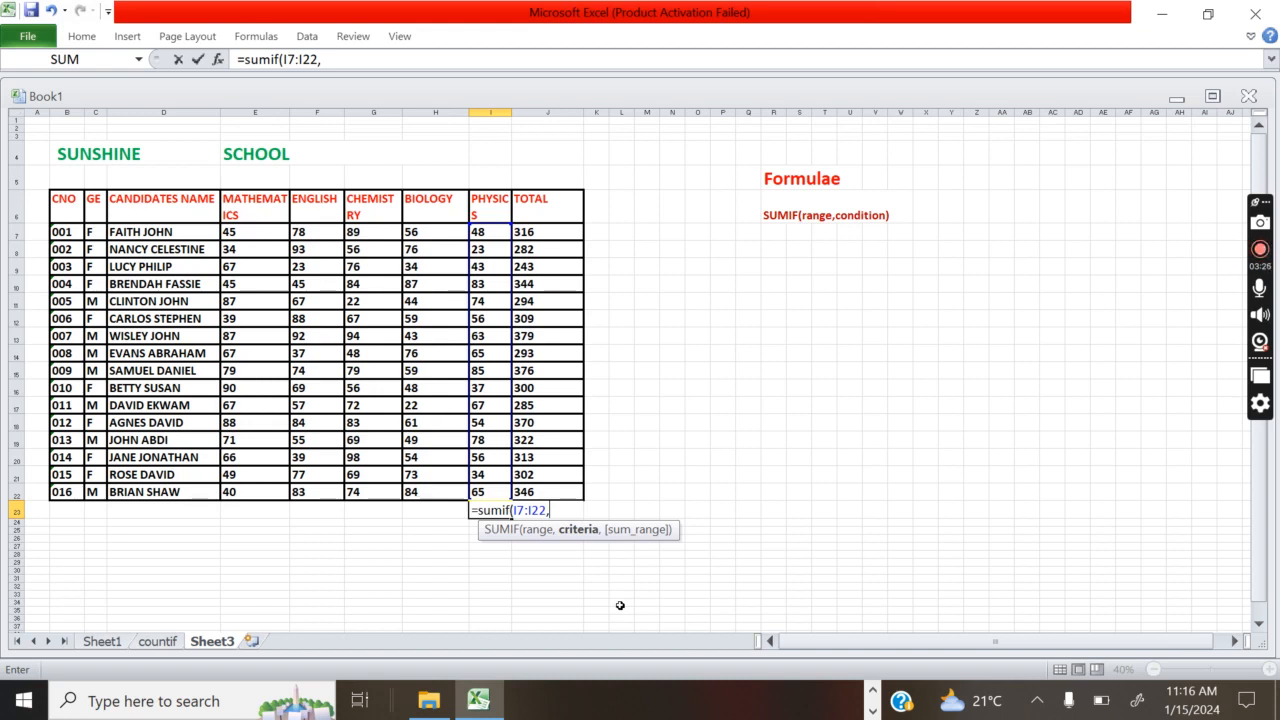
text(">50)
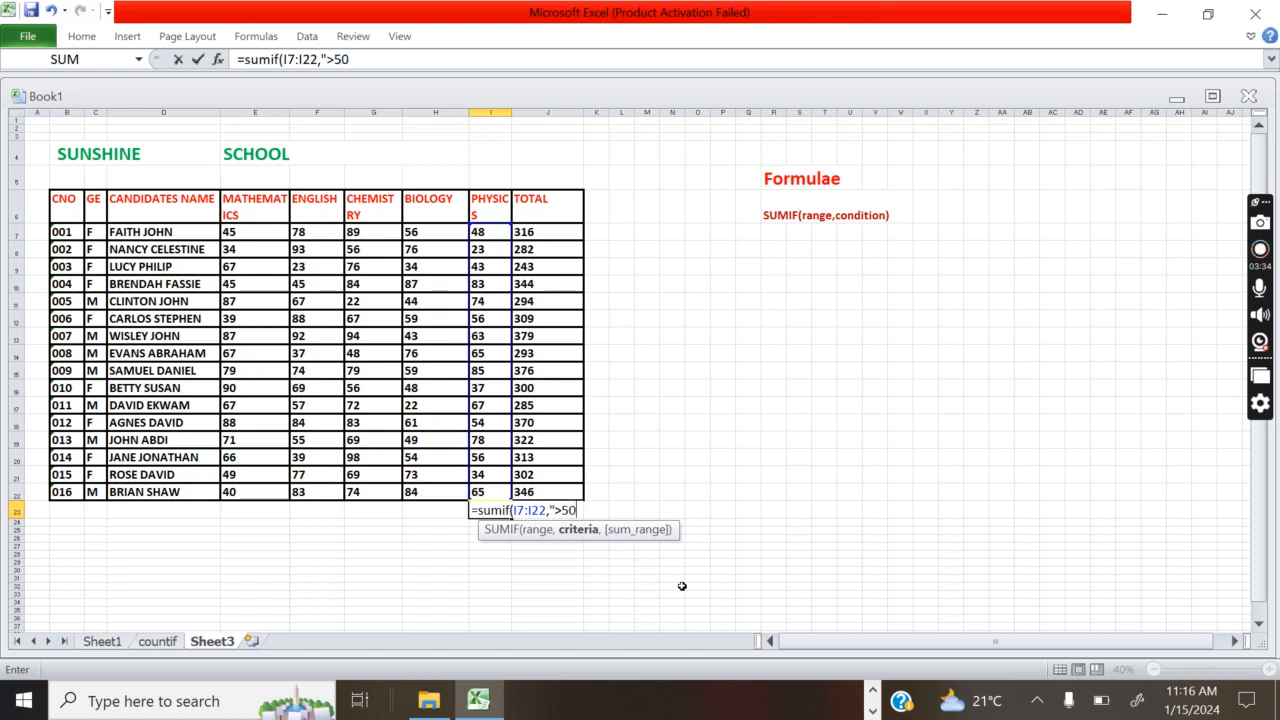
text("))
key(Return)
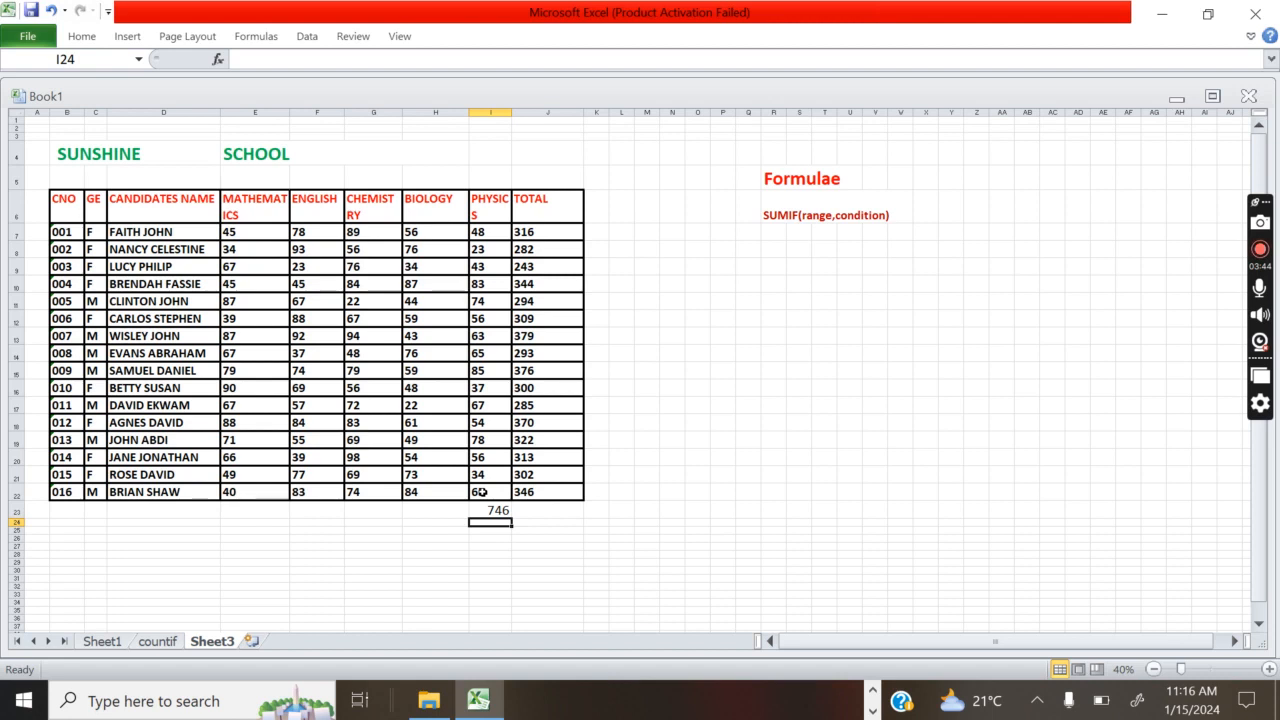
Examine the individual Physics marks greater than 50, working upward from I22 to I10.
click(481, 492)
click(487, 457)
click(478, 440)
drag(484, 422, 481, 407)
click(481, 407)
click(481, 370)
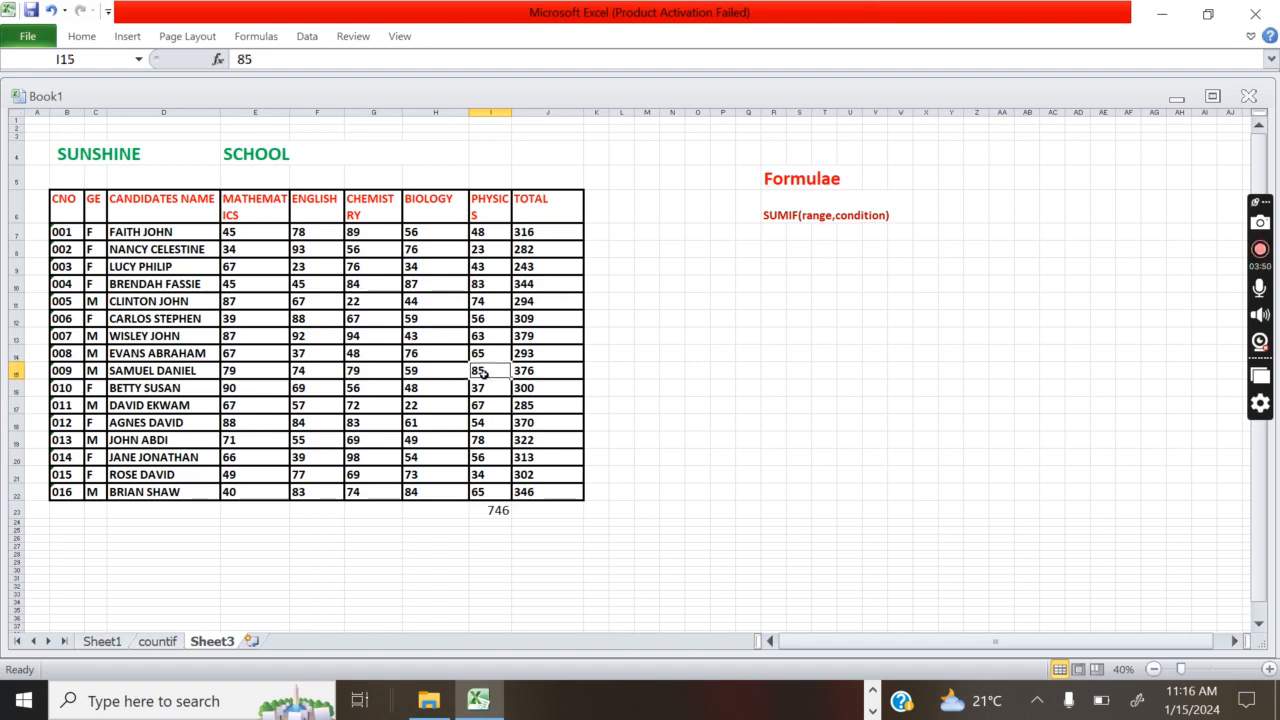
click(484, 352)
click(481, 337)
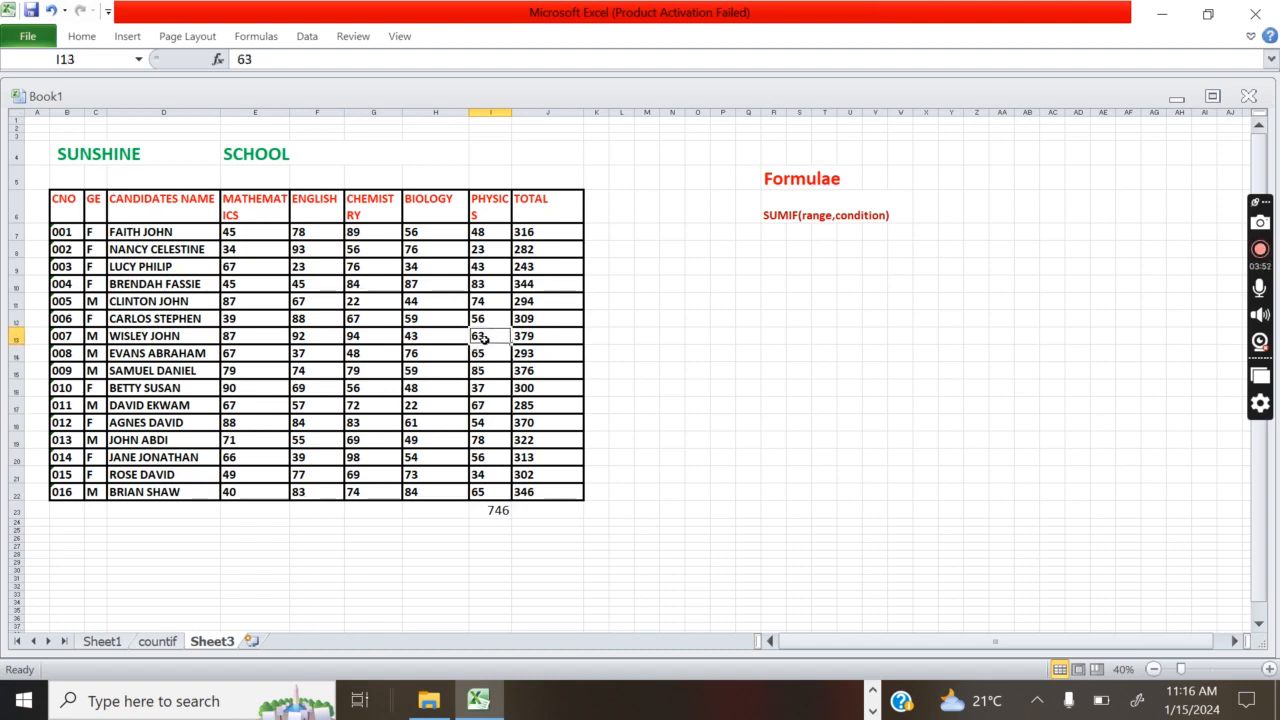
click(481, 318)
key(ctrl+Up)
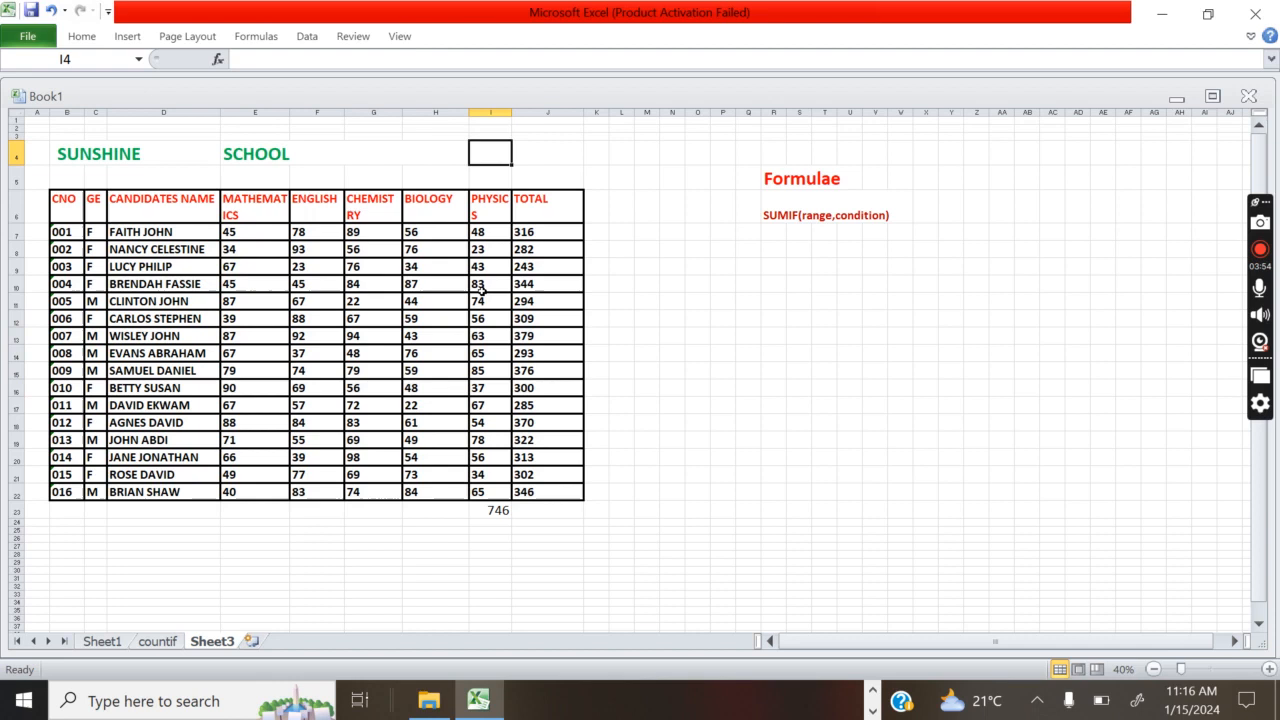
click(480, 286)
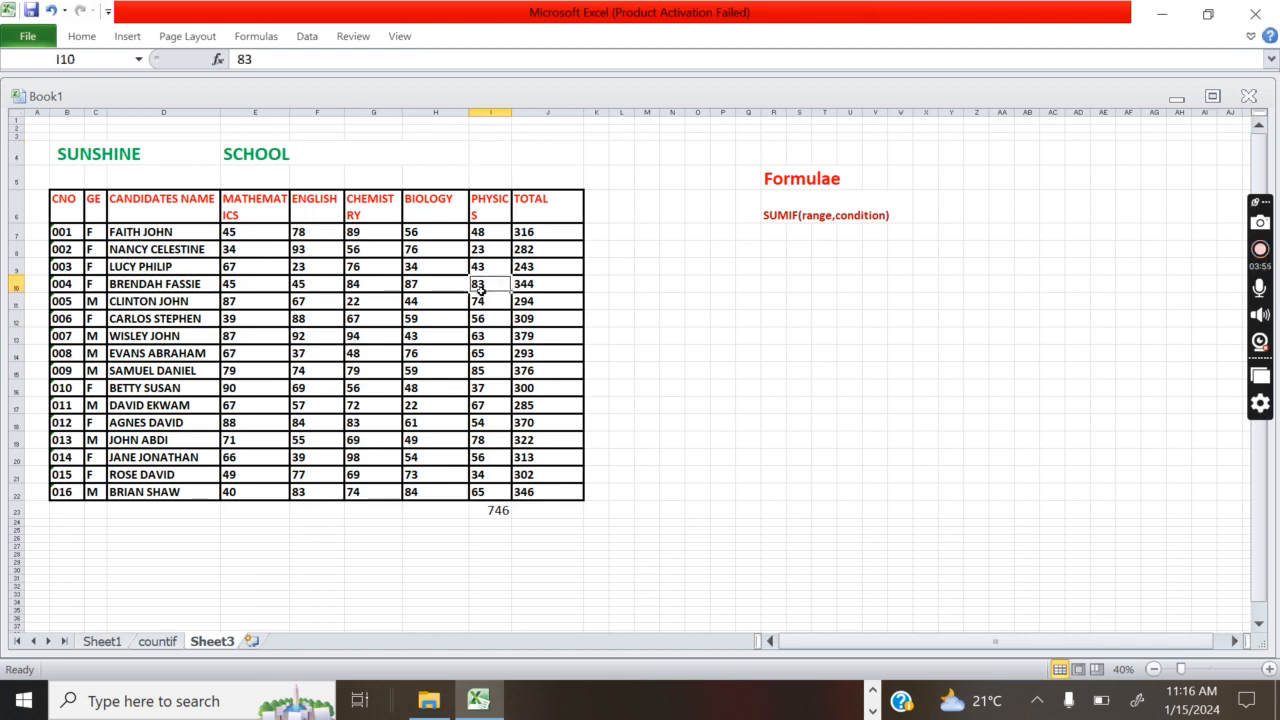
click(481, 303)
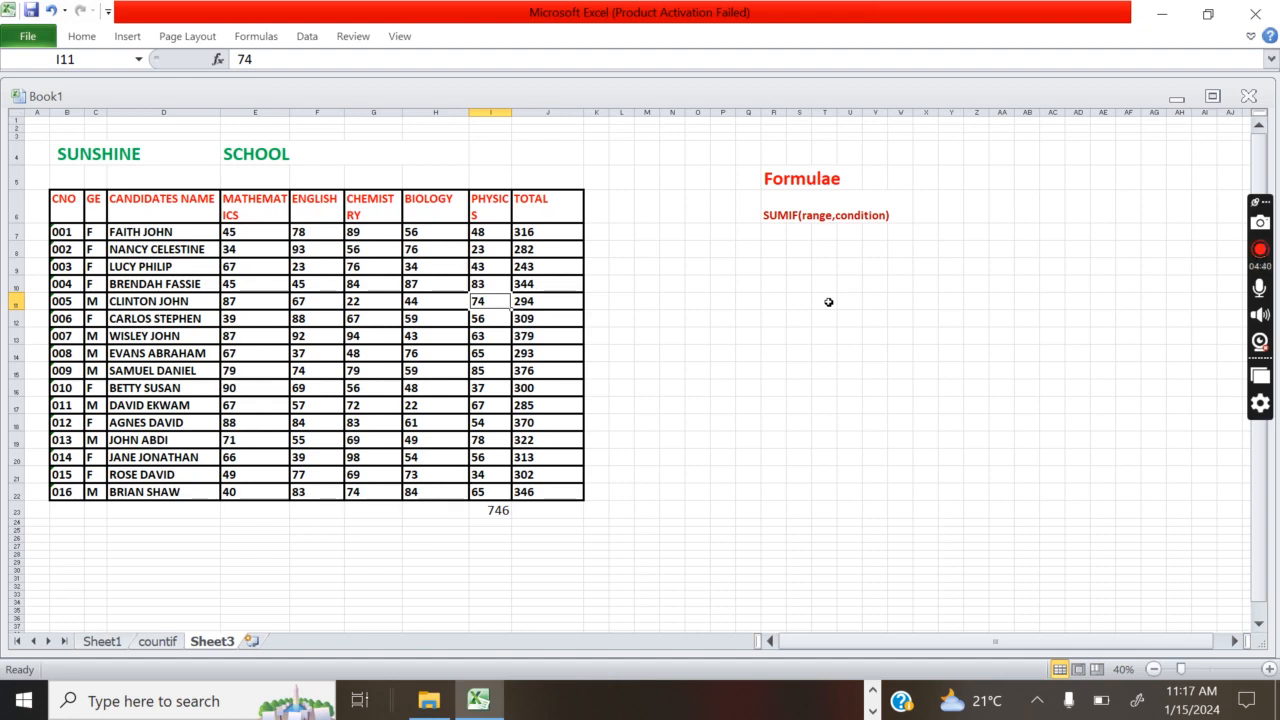
Write the general SUM syntax =sum(range) in R8, below the SUMIF syntax under the Formulae heading.
click(778, 249)
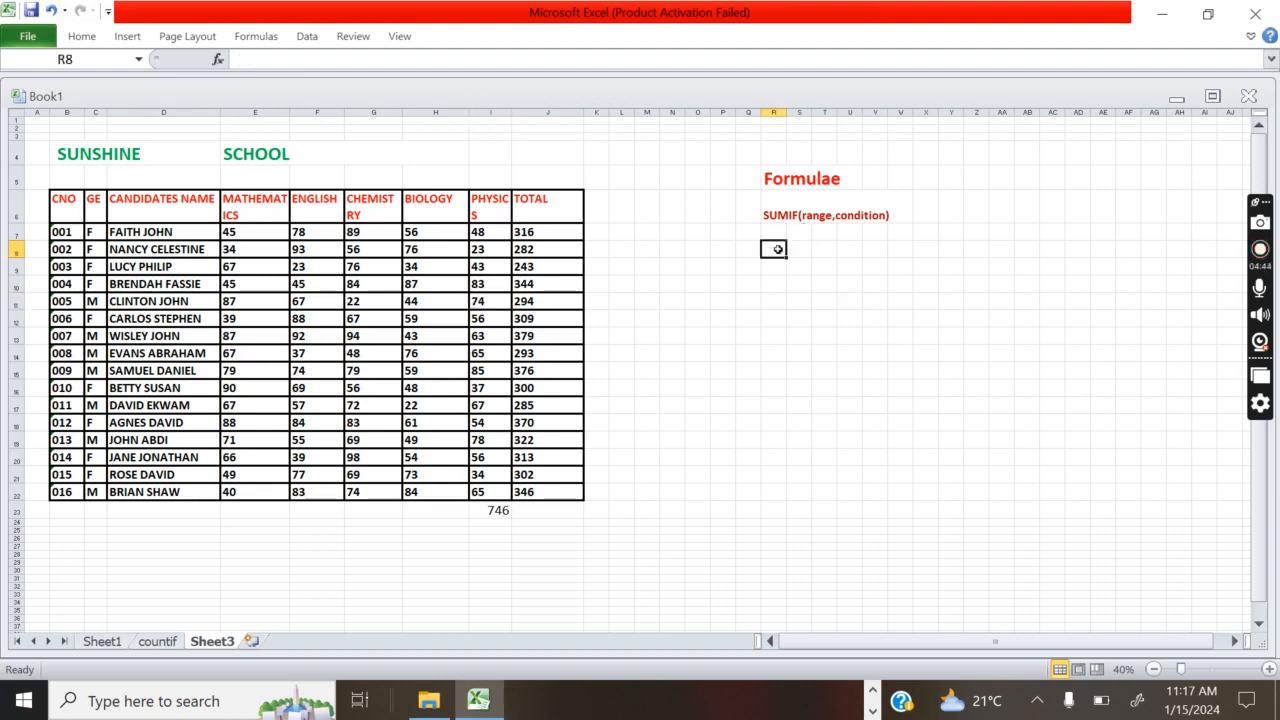
text(=)
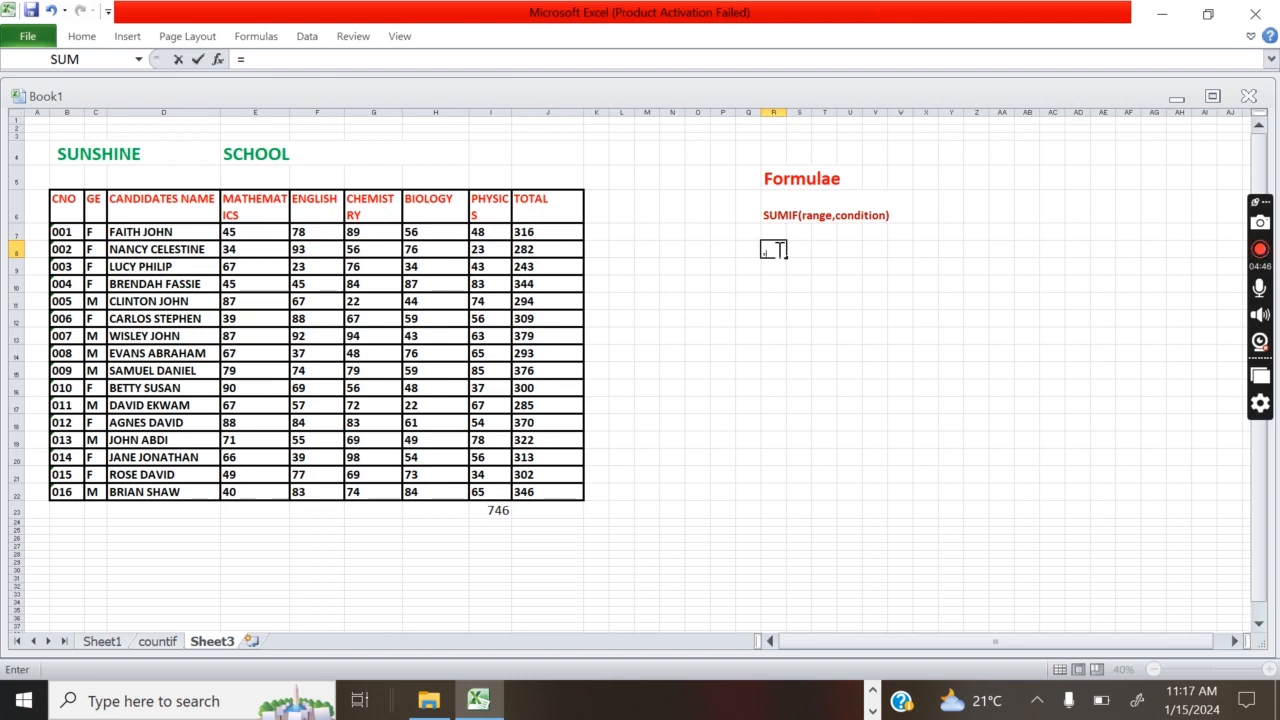
text(sum)
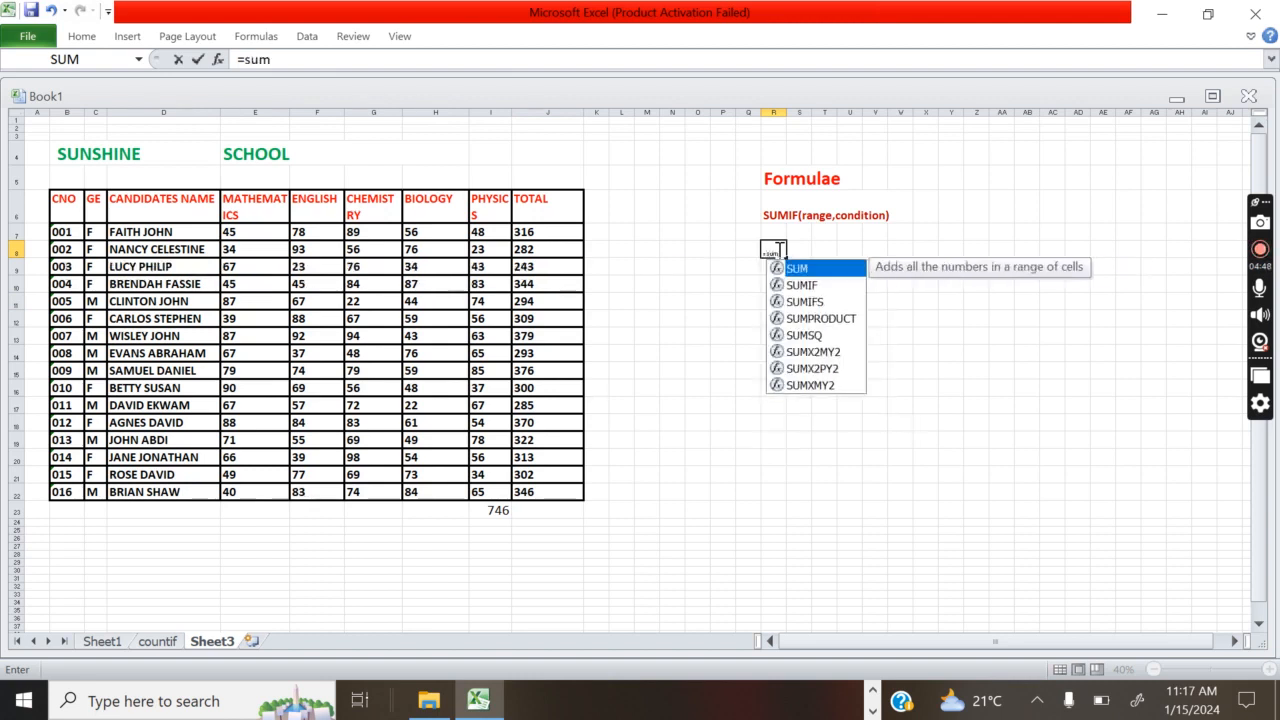
text(()
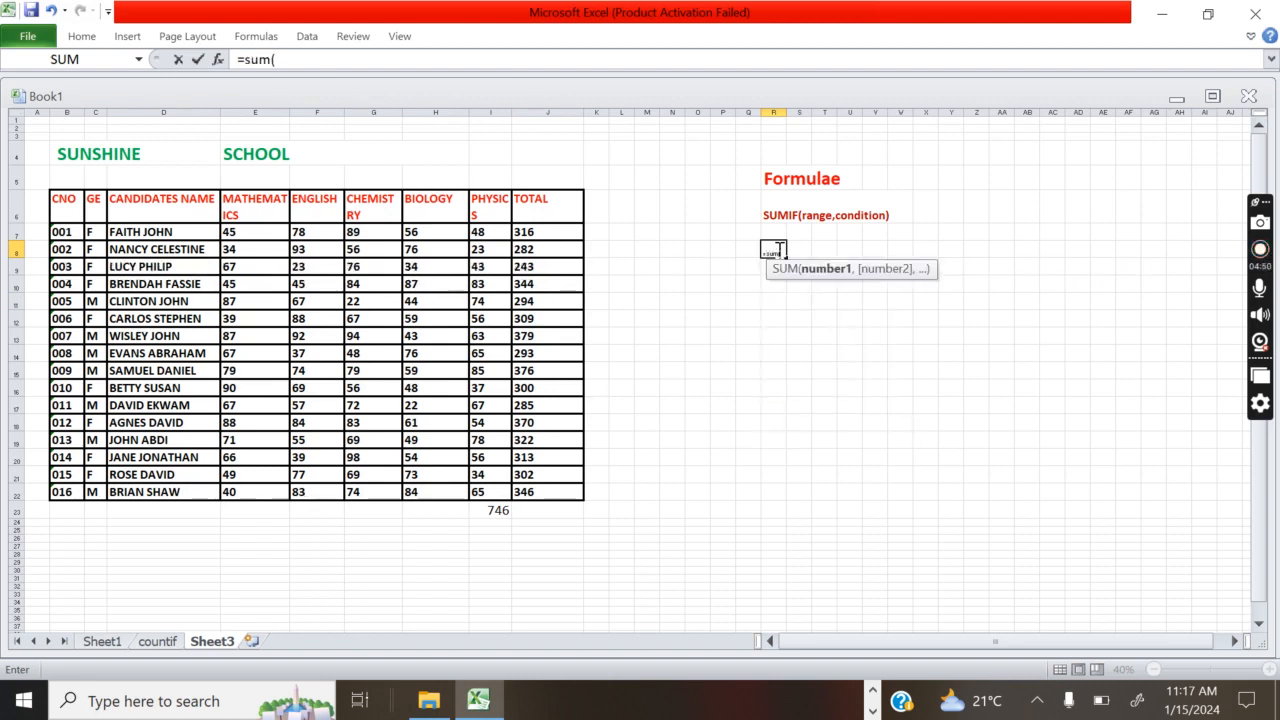
text(range)
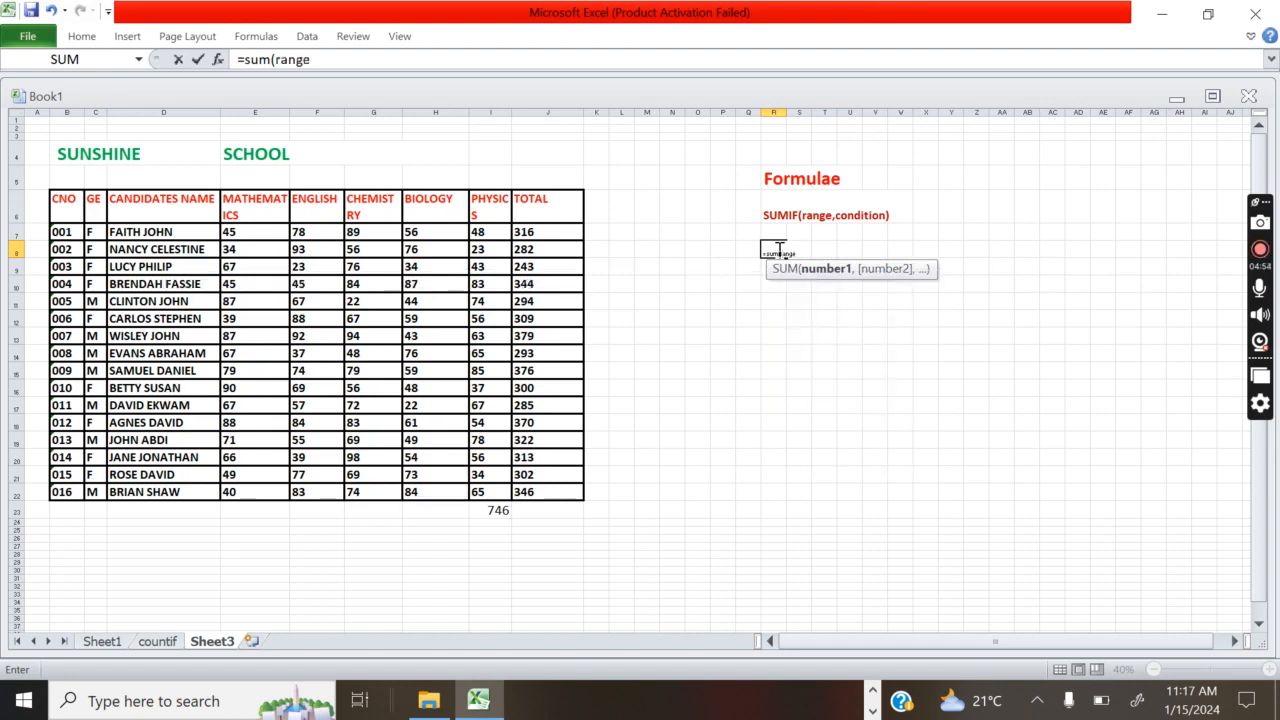
text())
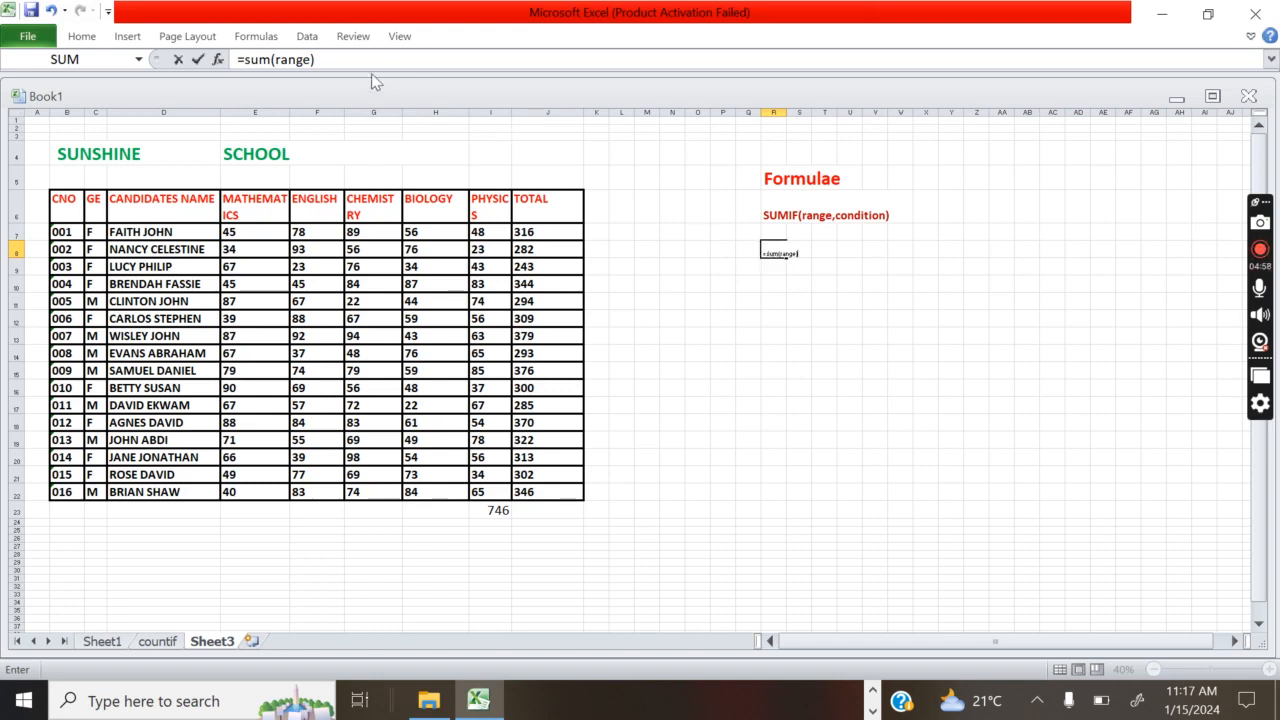
click(765, 253)
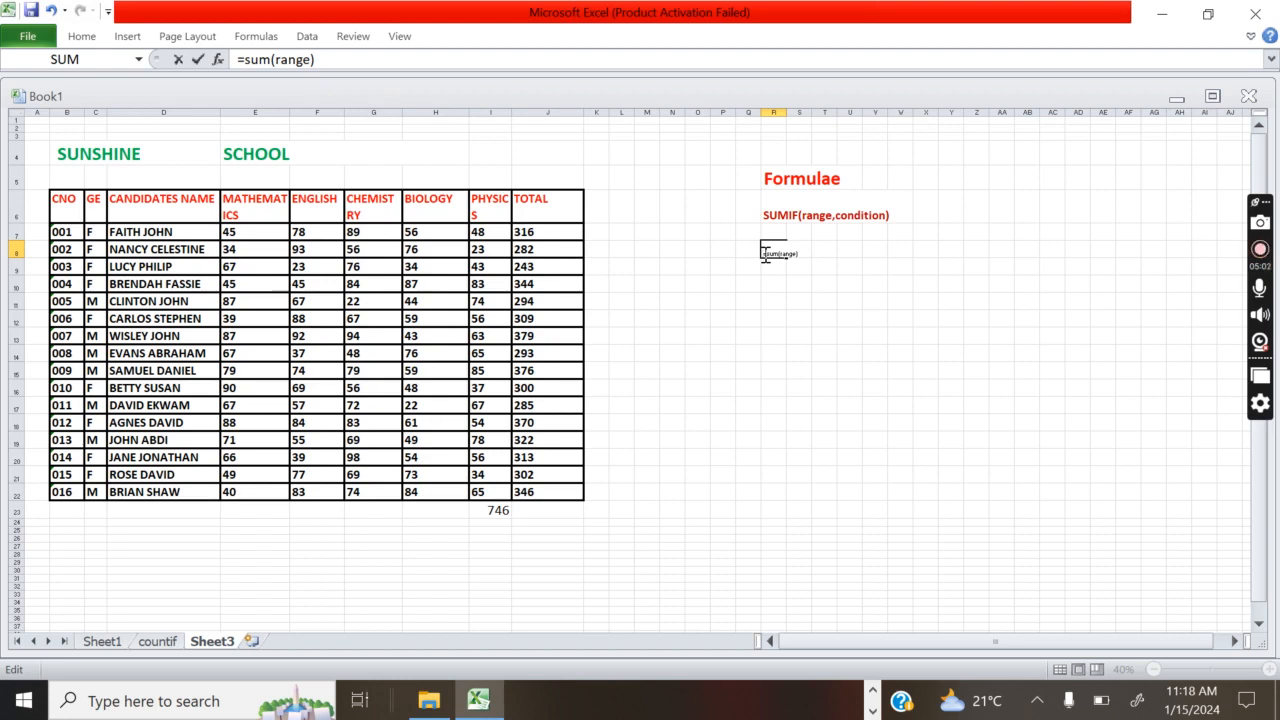